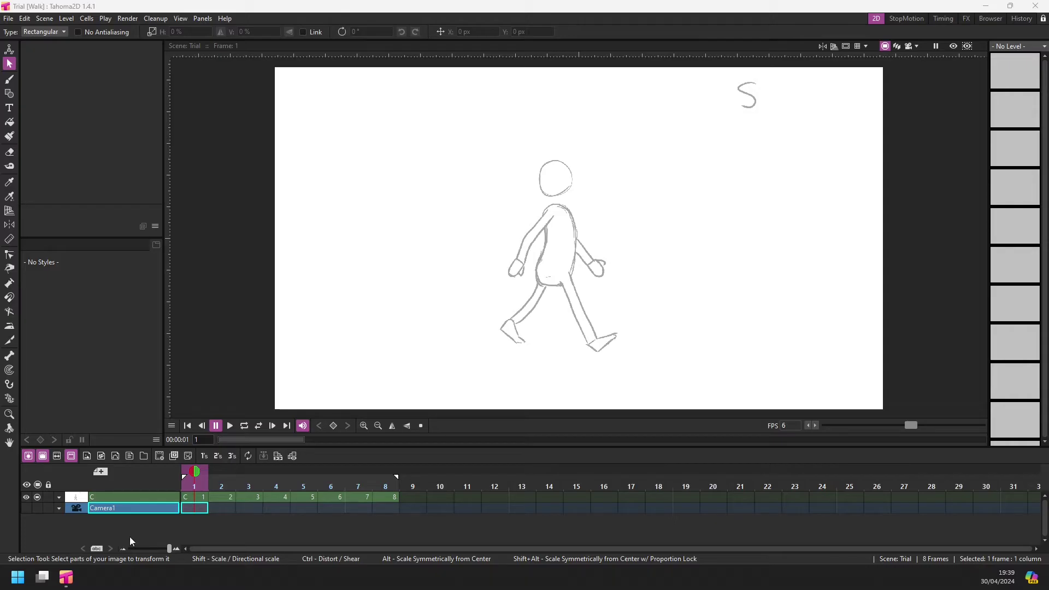
# Step: Loop-play the walk cycle, then stop and return to frame 1
pyautogui.click(241, 426)
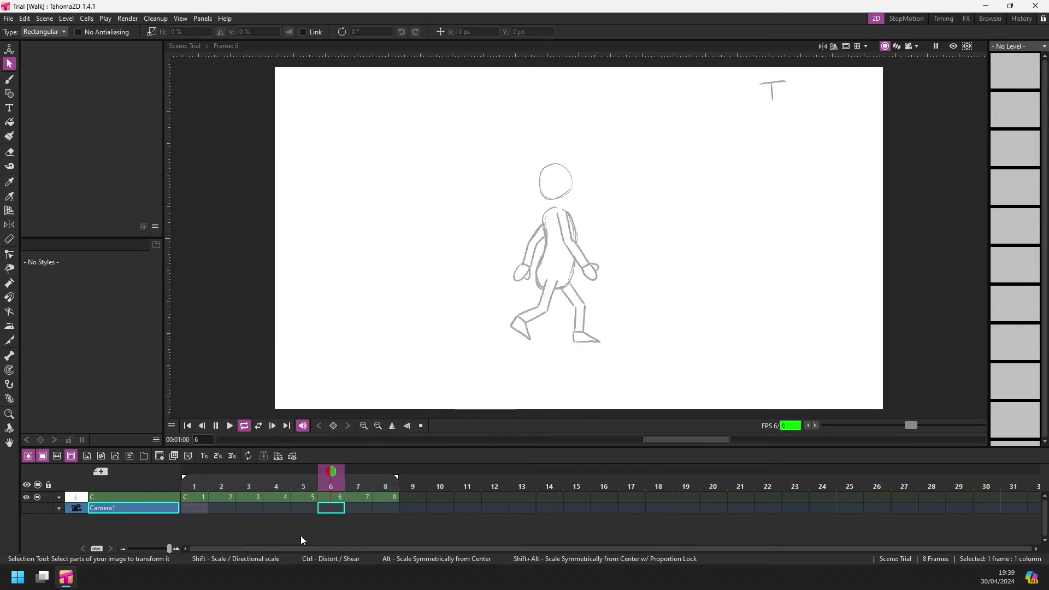
pyautogui.click(216, 427)
pyautogui.click(190, 509)
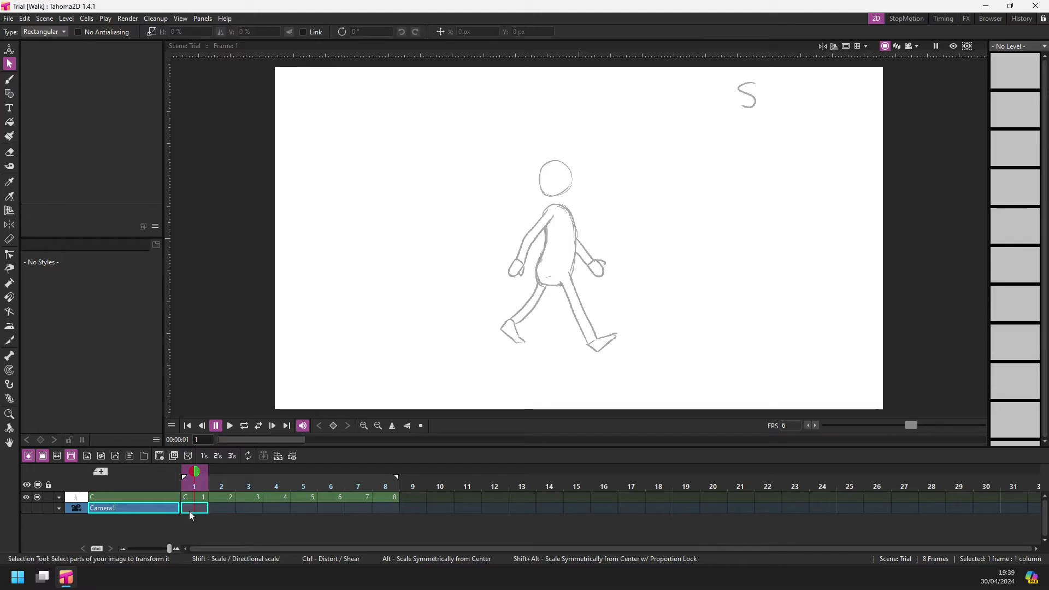
# Step: Step through column C's eight drawings to empty frame 9 and back to frame 1
pyautogui.click(200, 499)
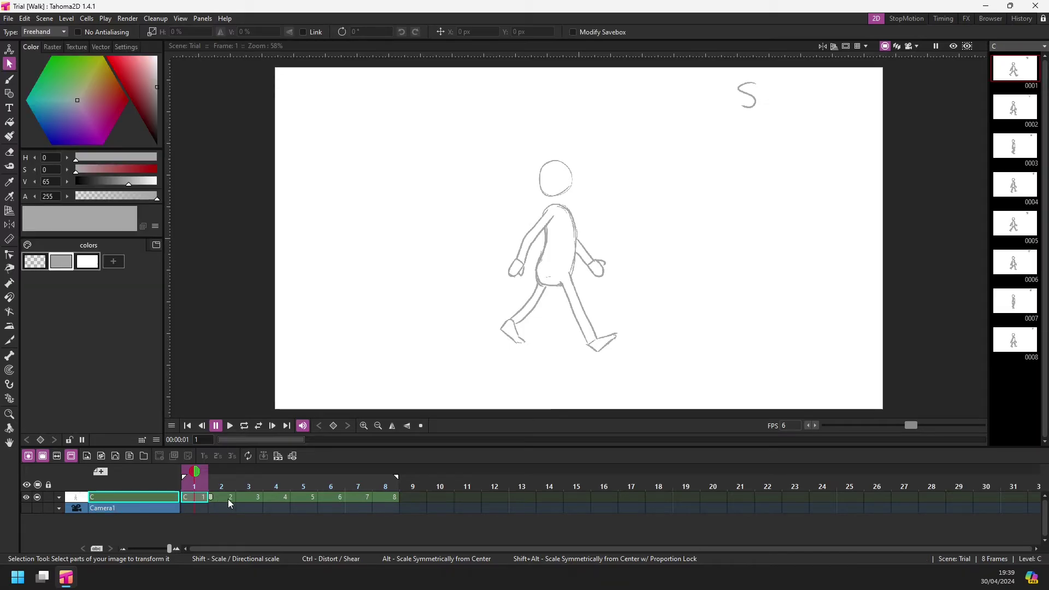
pyautogui.click(228, 499)
pyautogui.click(254, 499)
pyautogui.press('Right')
pyautogui.press('Right')
pyautogui.press('Right')
pyautogui.press('Right')
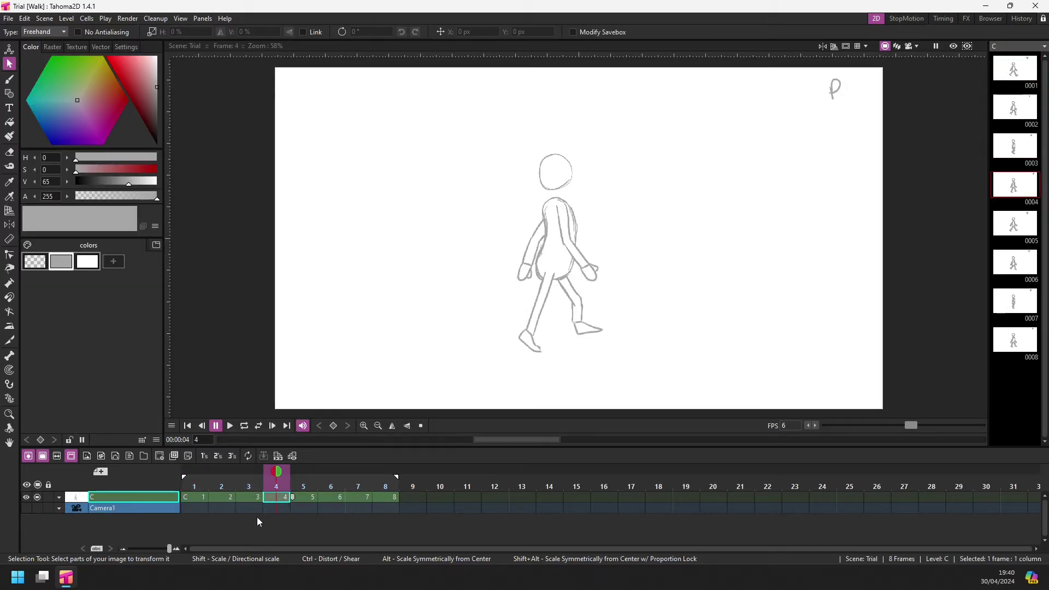
pyautogui.press('Right')
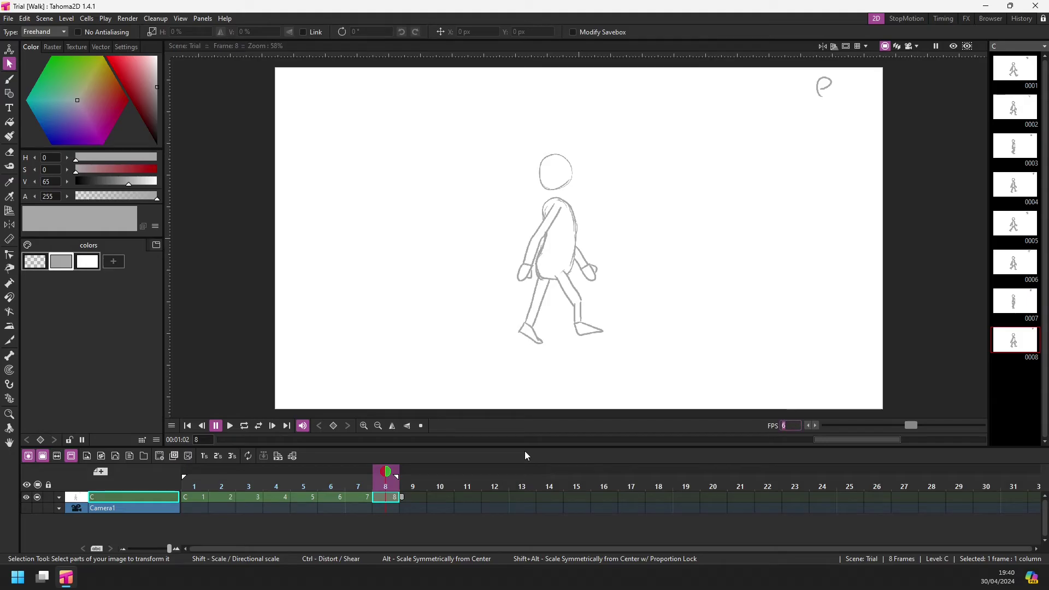
pyautogui.click(197, 496)
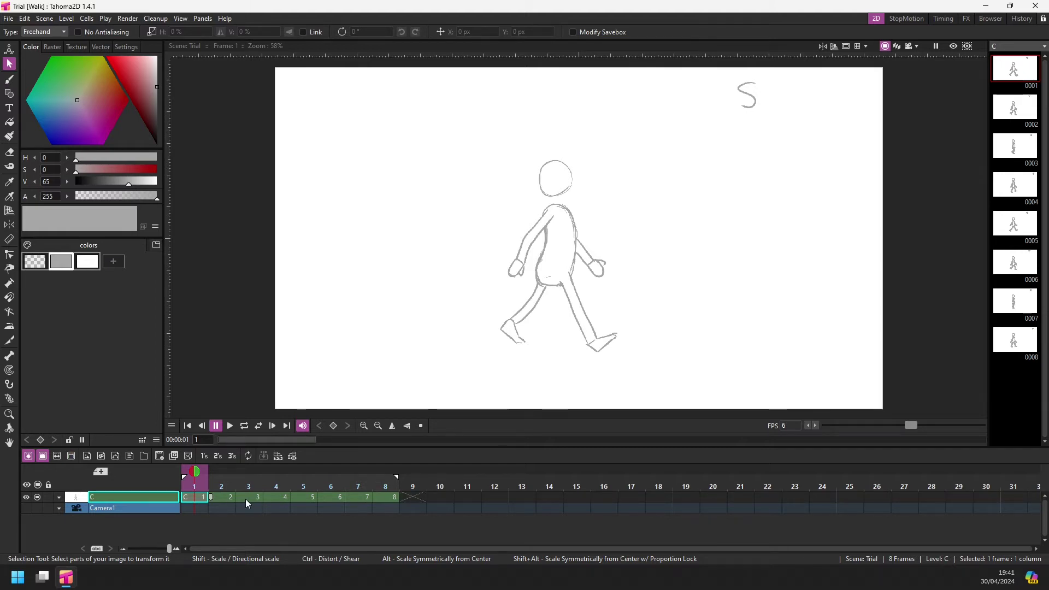
pyautogui.click(229, 499)
pyautogui.press('Right')
pyautogui.press('Right')
pyautogui.press('Right')
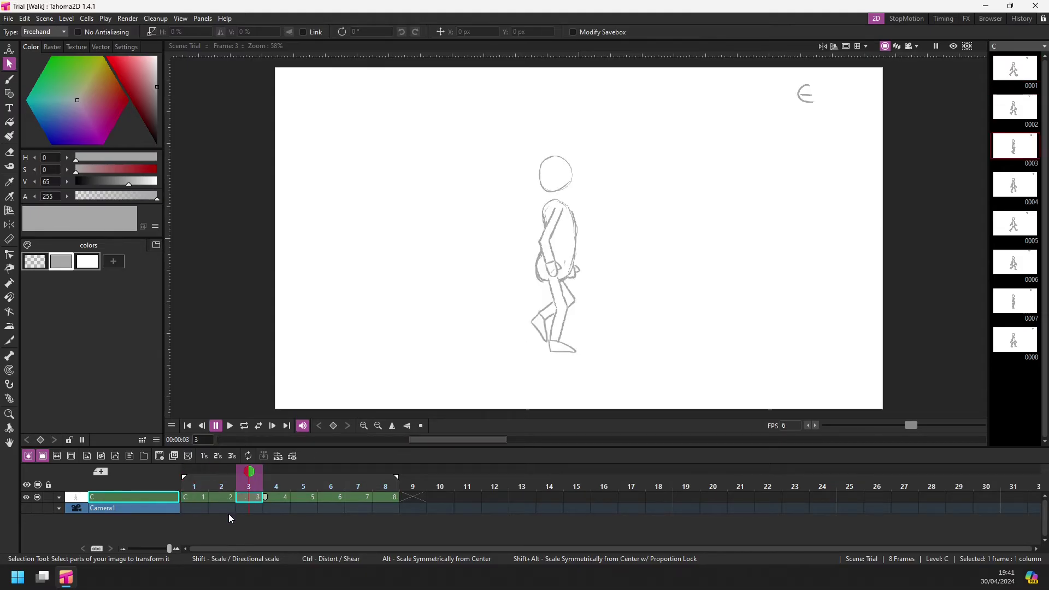
pyautogui.press('Right')
pyautogui.press('Right')
pyautogui.press('Right')
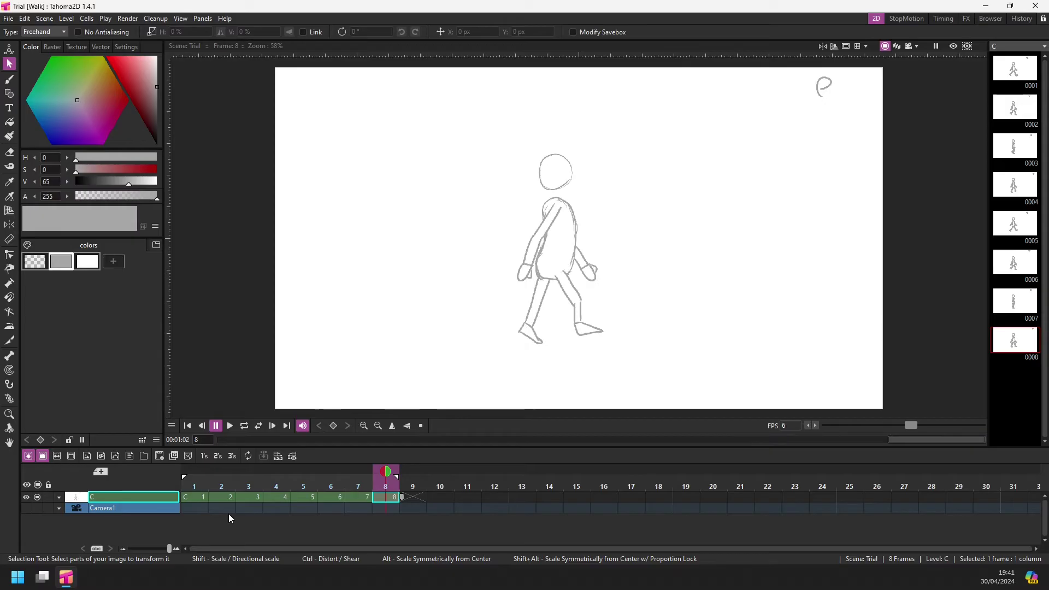
pyautogui.press('Right')
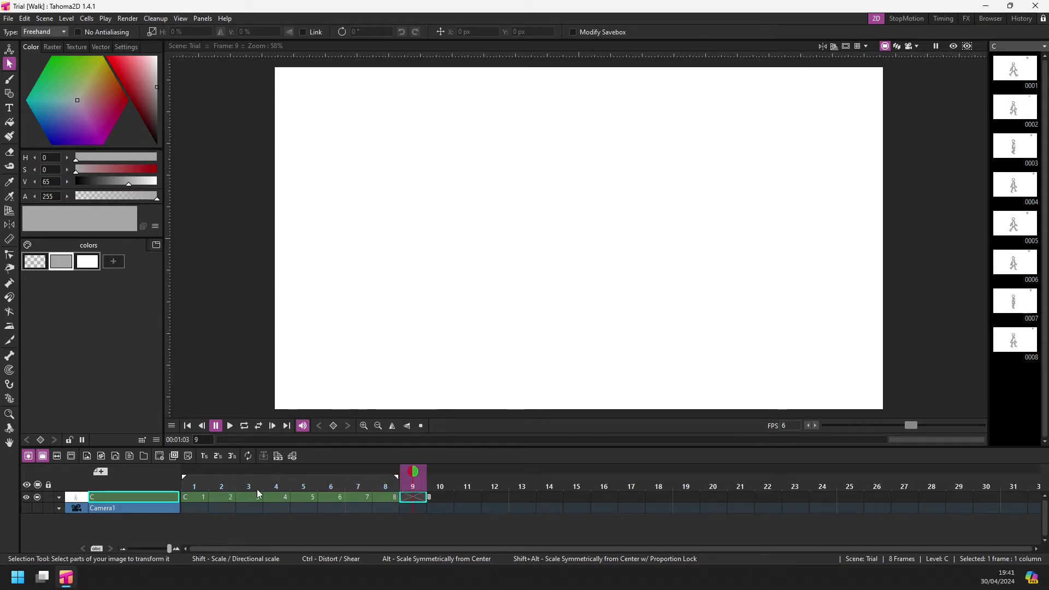
pyautogui.click(194, 496)
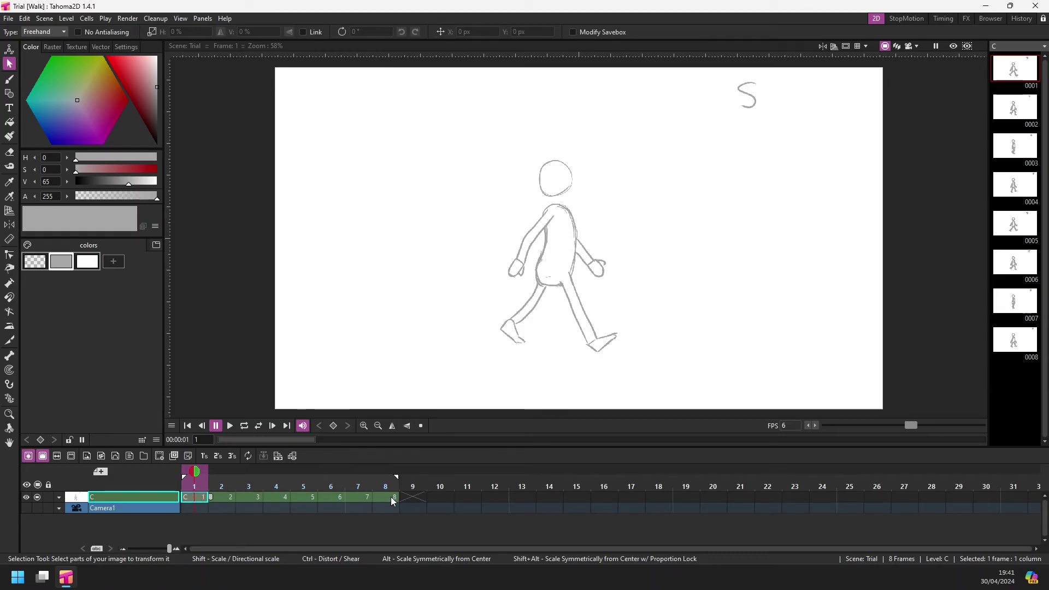
# Step: Reframe all eight level C drawings on 2's and raise playback to 12 fps
pyautogui.keyDown('shift'); pyautogui.click(388, 498); pyautogui.keyUp('shift')
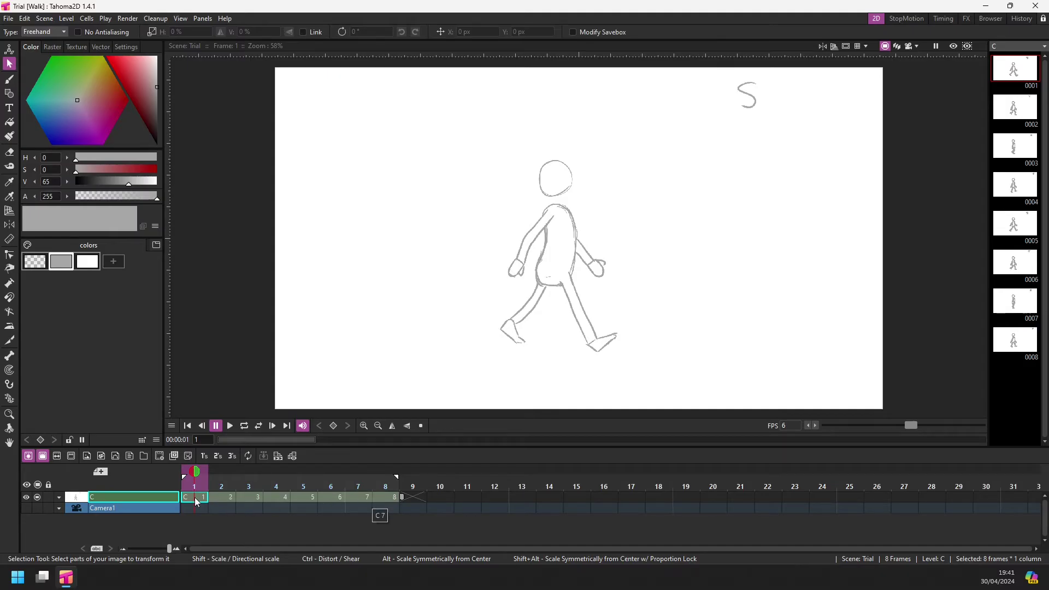
pyautogui.click(219, 458)
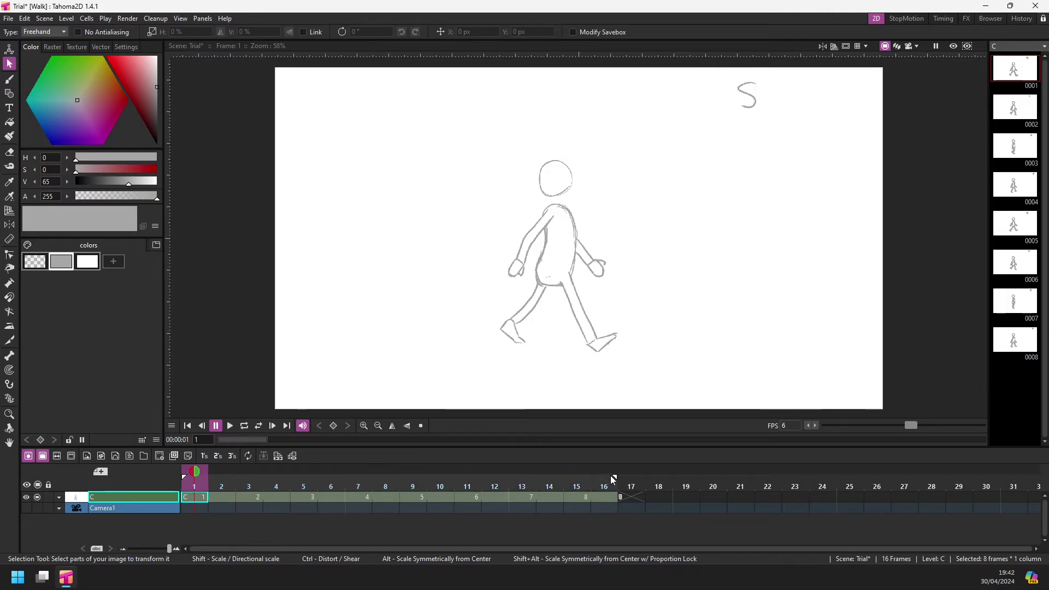
pyautogui.click(815, 426)
pyautogui.click(815, 426)
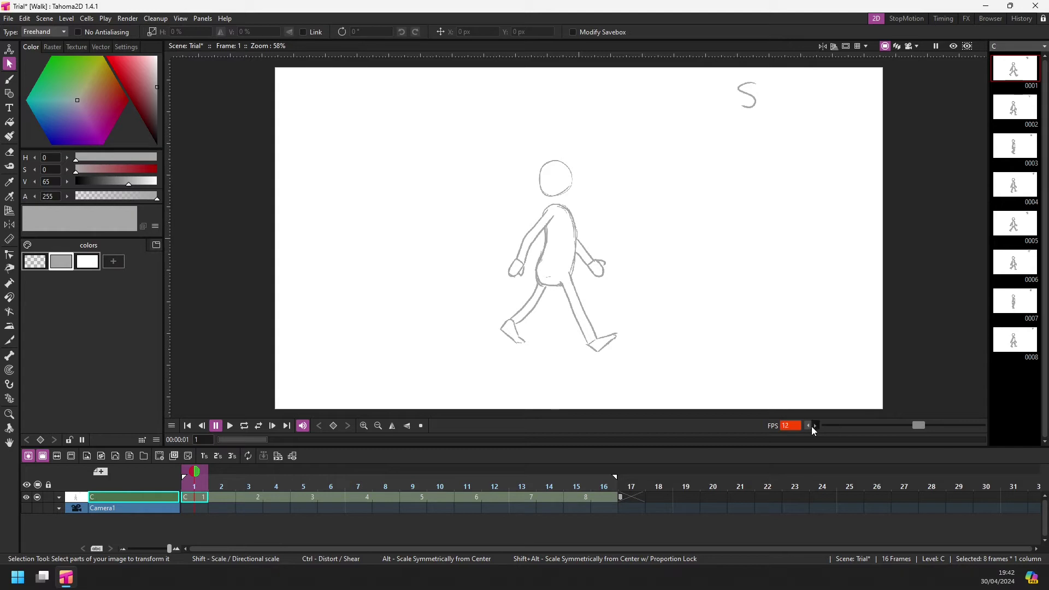
pyautogui.click(815, 426)
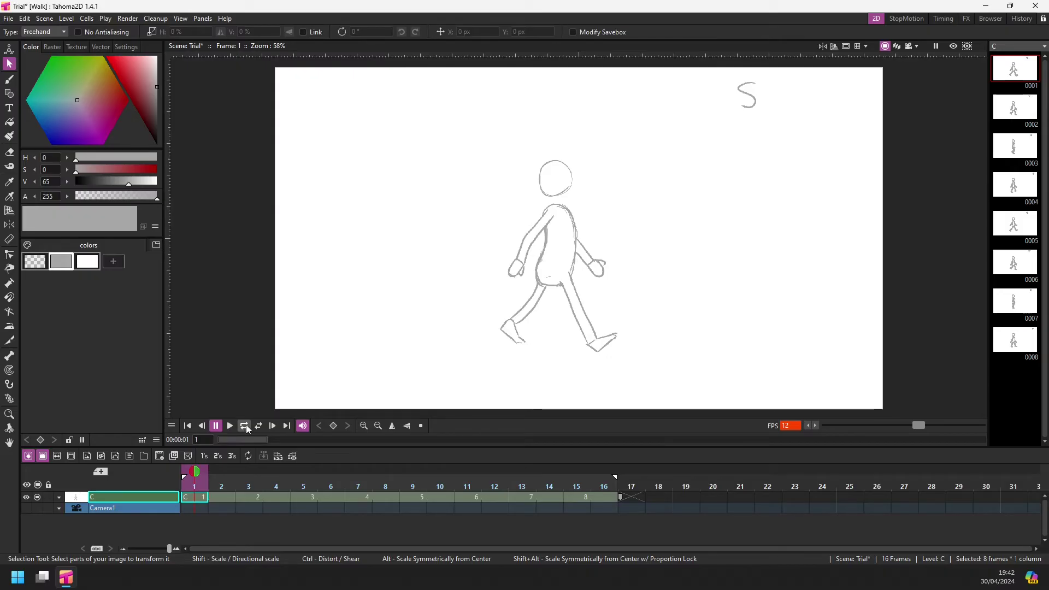
# Step: Loop-play the slowed 16-frame walk, stop at frame 1, and save the scene
pyautogui.click(245, 426)
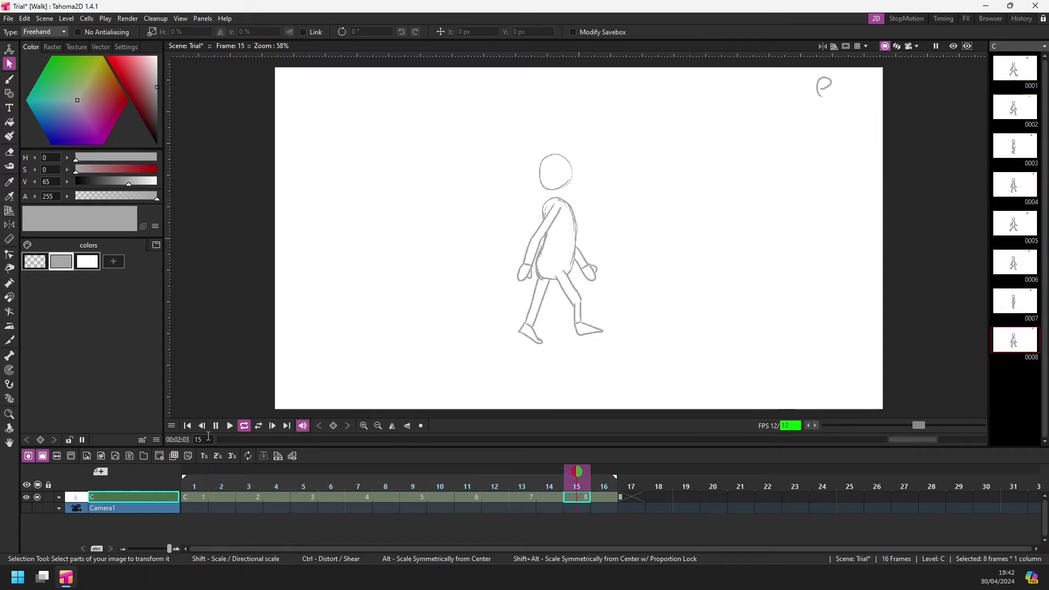
pyautogui.click(215, 425)
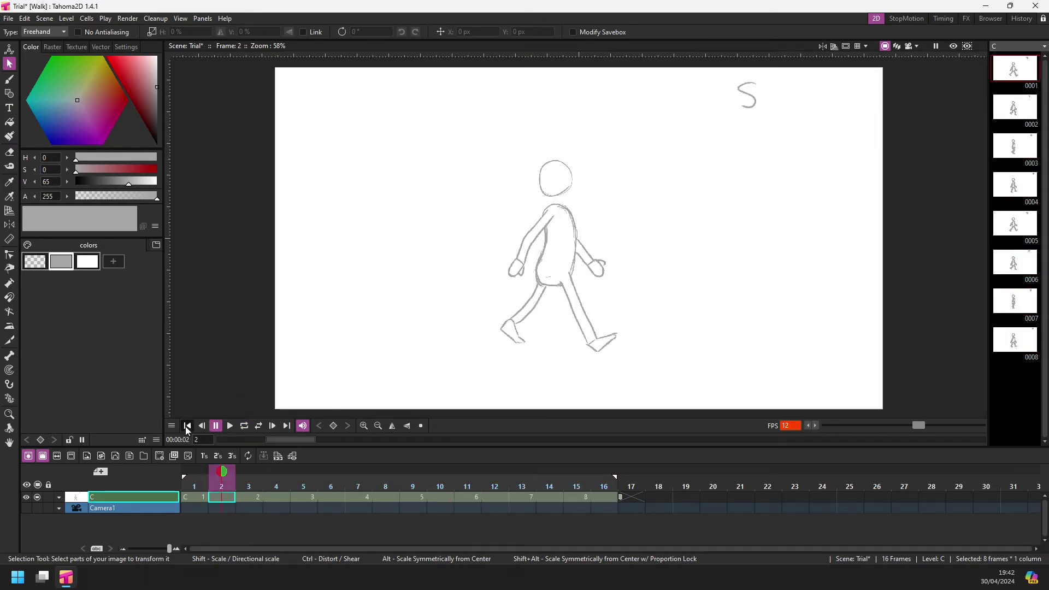
pyautogui.click(201, 487)
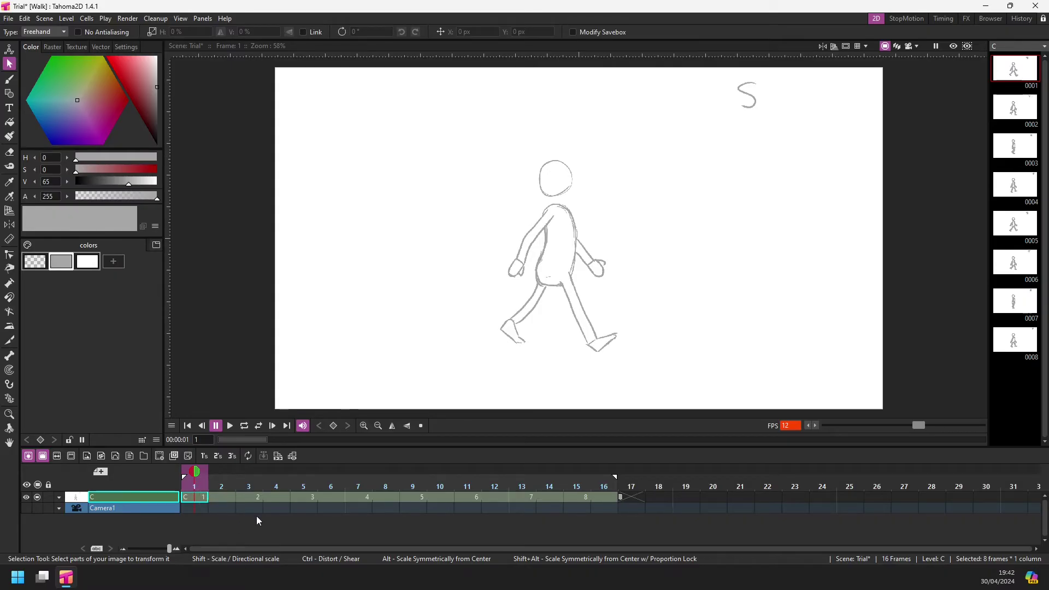
pyautogui.hotkey('ctrl', 's')
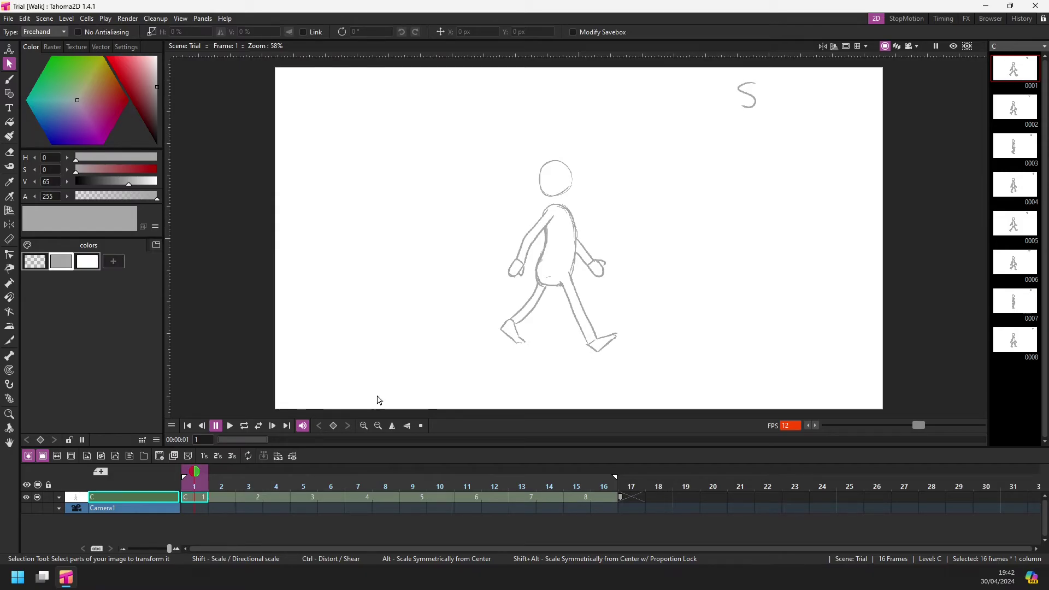
# Step: Step back and forth between frames 5, 6 and 7 of column C
pyautogui.click(310, 497)
pyautogui.press('Right')
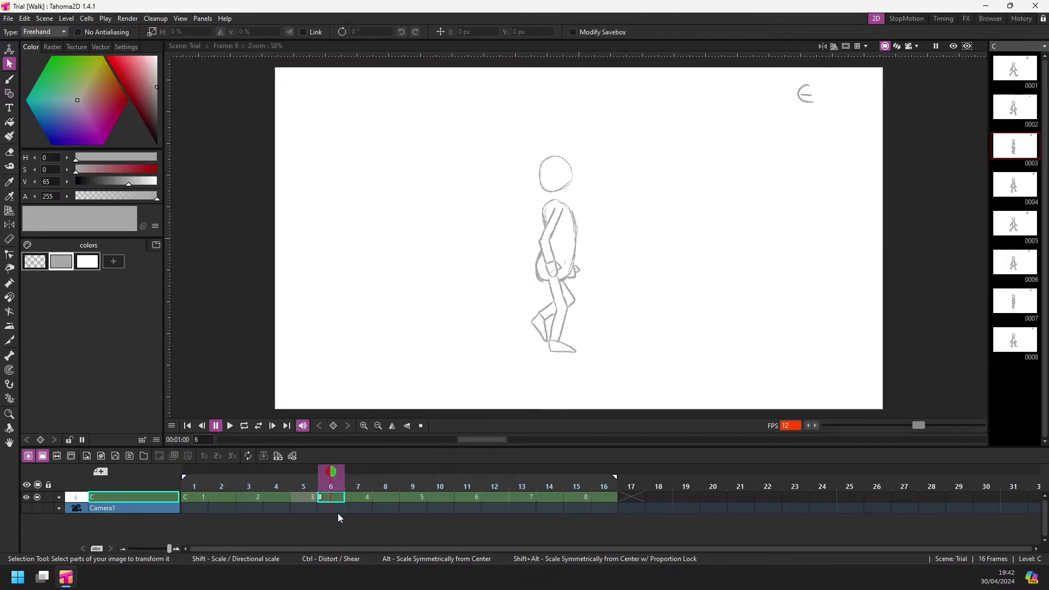
pyautogui.press('Left')
pyautogui.press('Right')
pyautogui.press('Right')
pyautogui.press('Left')
pyautogui.press('Right')
pyautogui.press('Left')
pyautogui.press('Right')
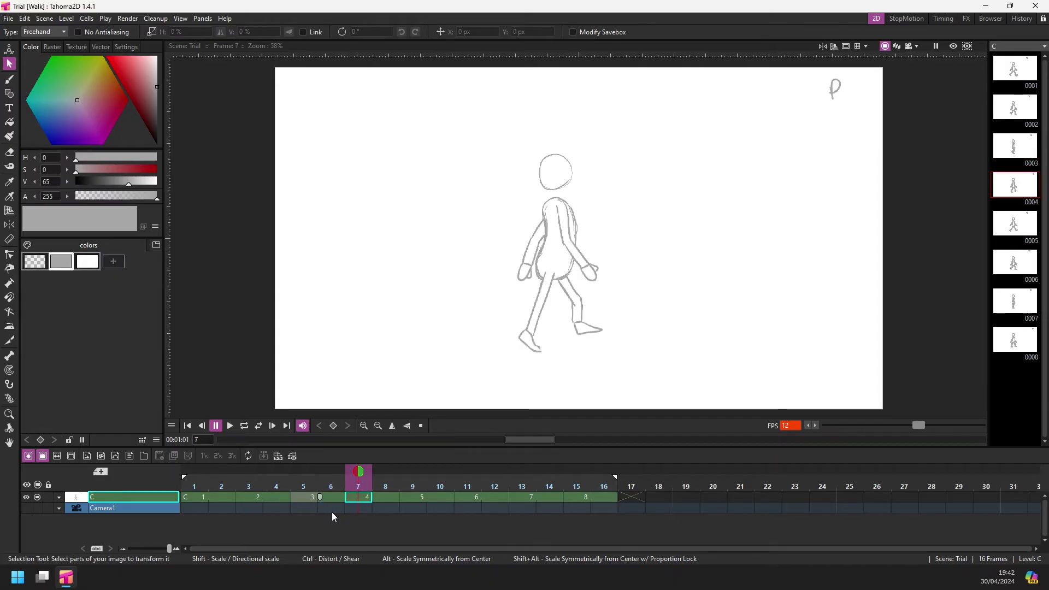
pyautogui.press('Left')
pyautogui.press('Right')
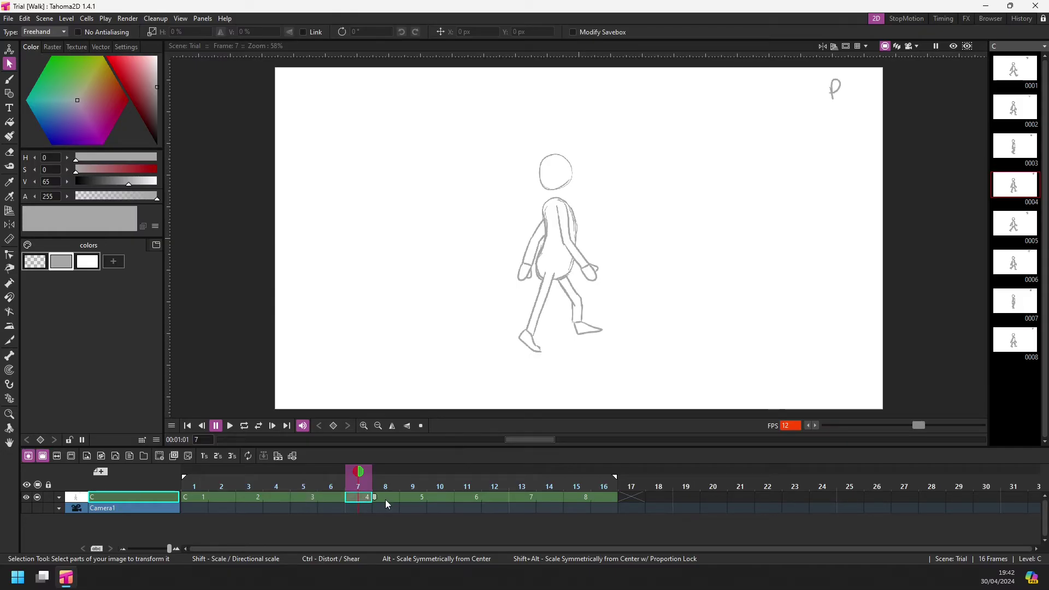
# Step: Compare frames 7, 8 and 9 to check where drawing 5 starts
pyautogui.click(386, 499)
pyautogui.click(414, 496)
pyautogui.click(362, 499)
pyautogui.click(388, 498)
pyautogui.click(413, 498)
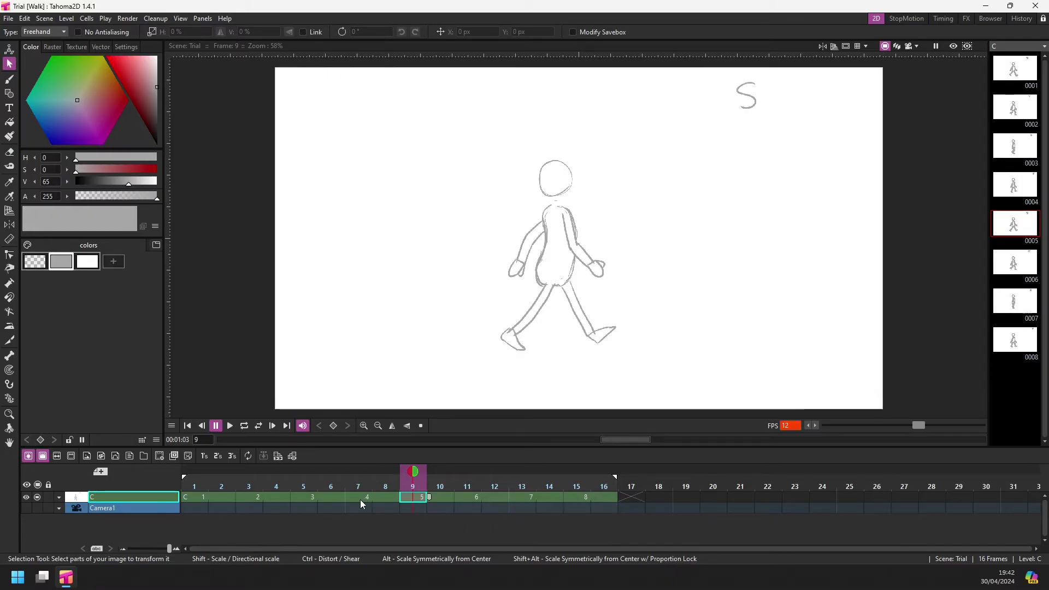
pyautogui.click(376, 497)
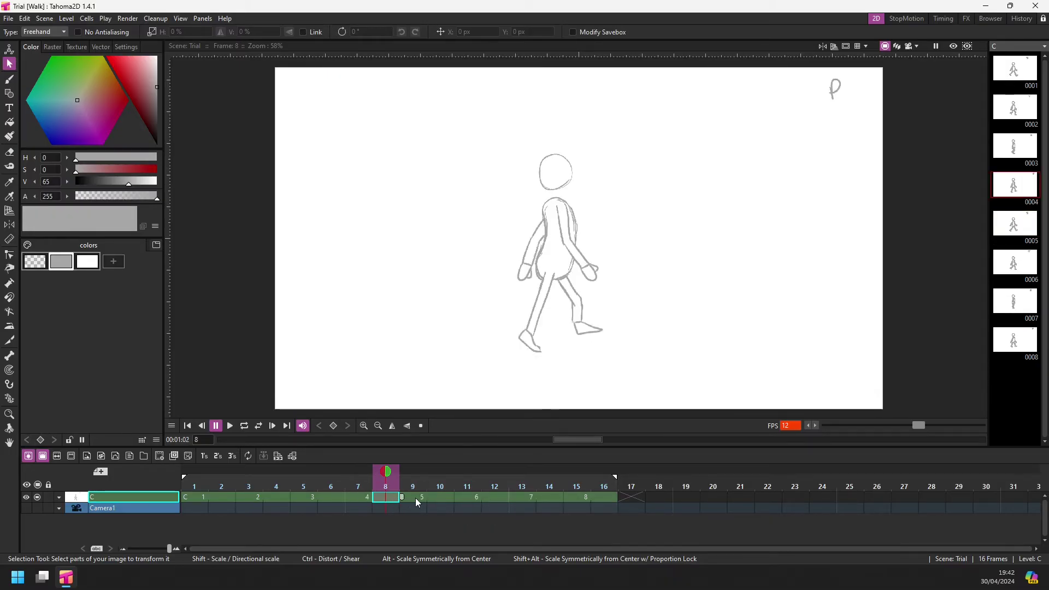
pyautogui.click(415, 498)
pyautogui.click(385, 496)
# Step: Extend the drawing 4 hold by one frame, then remove the extra frame
pyautogui.moveTo(415, 502); pyautogui.dragTo(437, 500)
pyautogui.click(441, 498)
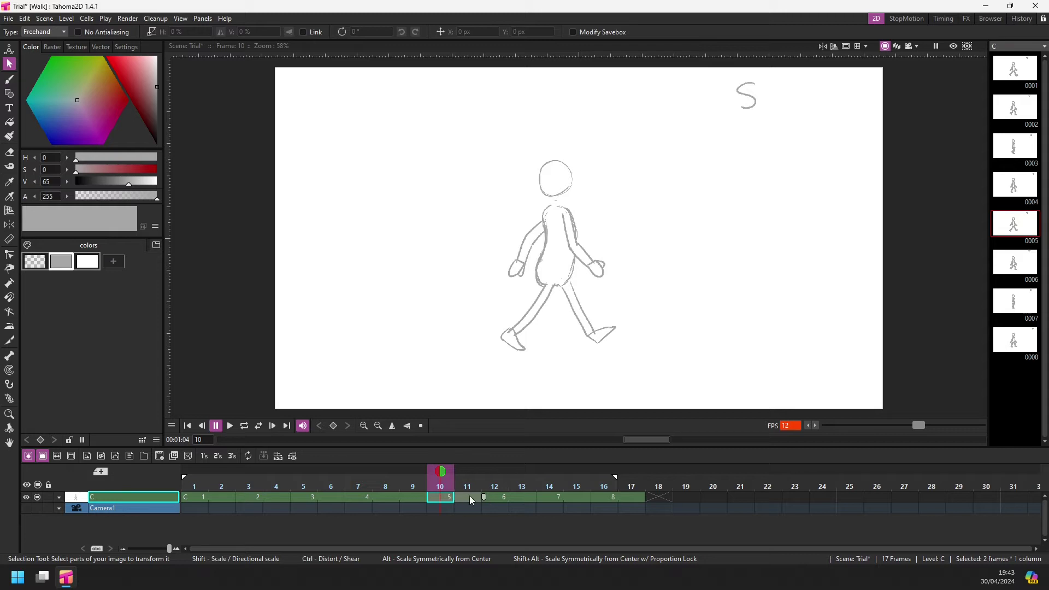
pyautogui.moveTo(470, 497); pyautogui.dragTo(442, 501)
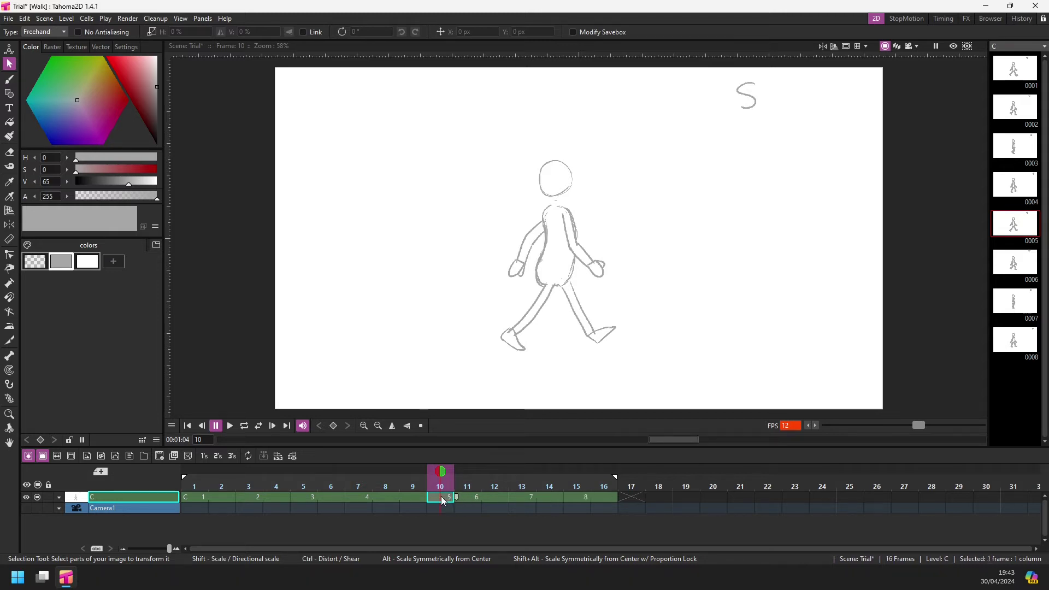
# Step: Check frames 7–11 for the hold, then loop-play the walk and stop it
pyautogui.click(475, 500)
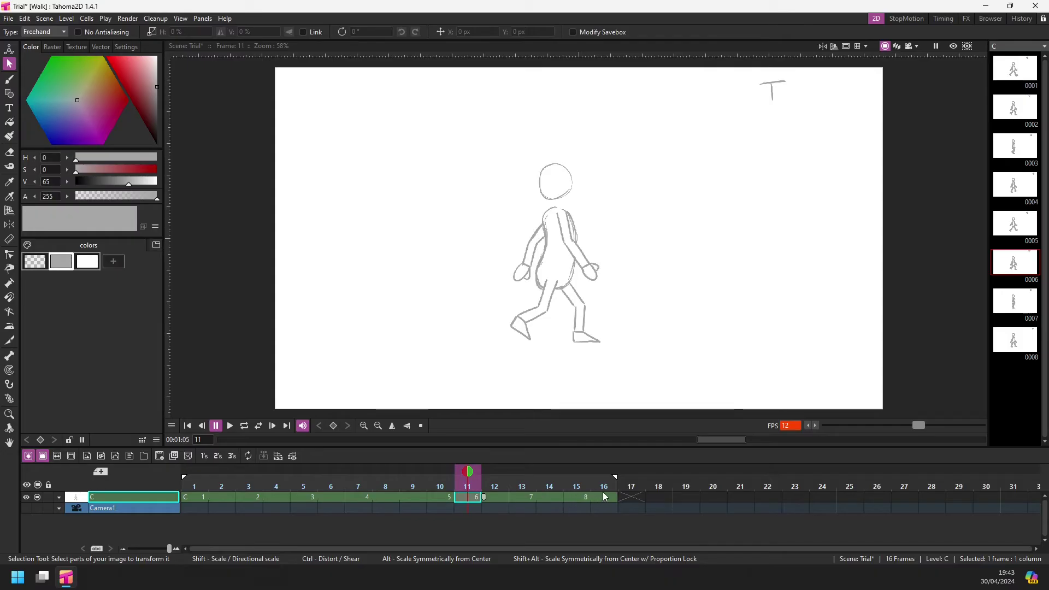
pyautogui.click(360, 485)
pyautogui.press('Right')
pyautogui.press('Right')
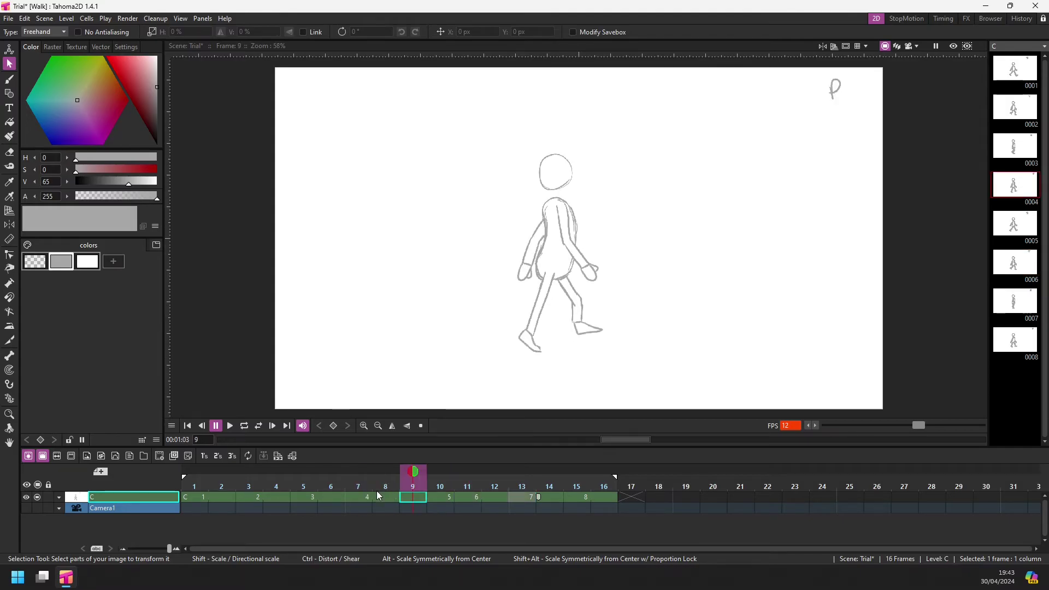
pyautogui.press('Left')
pyautogui.press('Left')
pyautogui.press('Right')
pyautogui.press('Right')
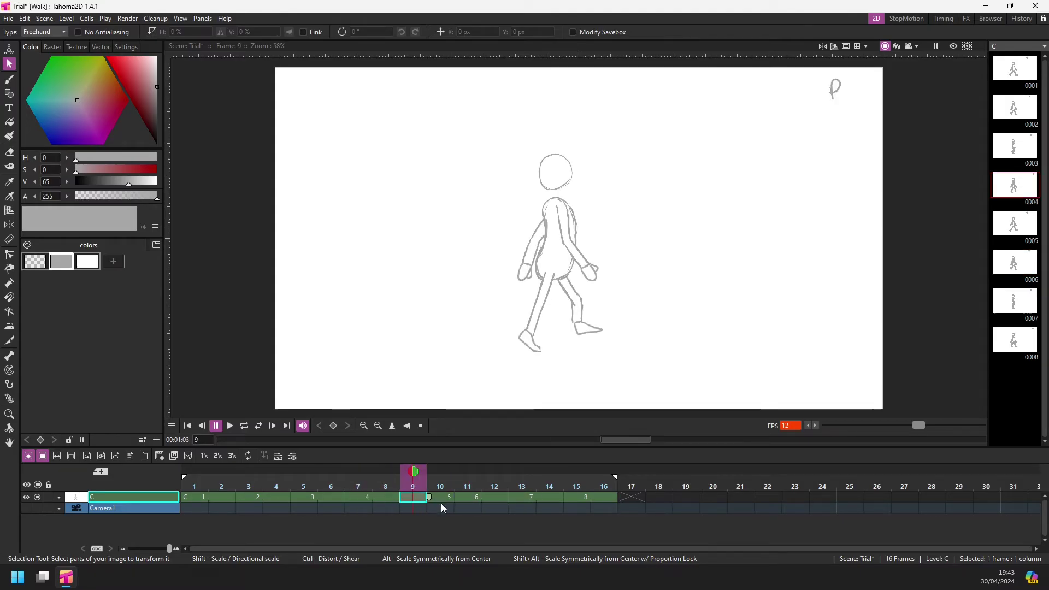
pyautogui.click(441, 500)
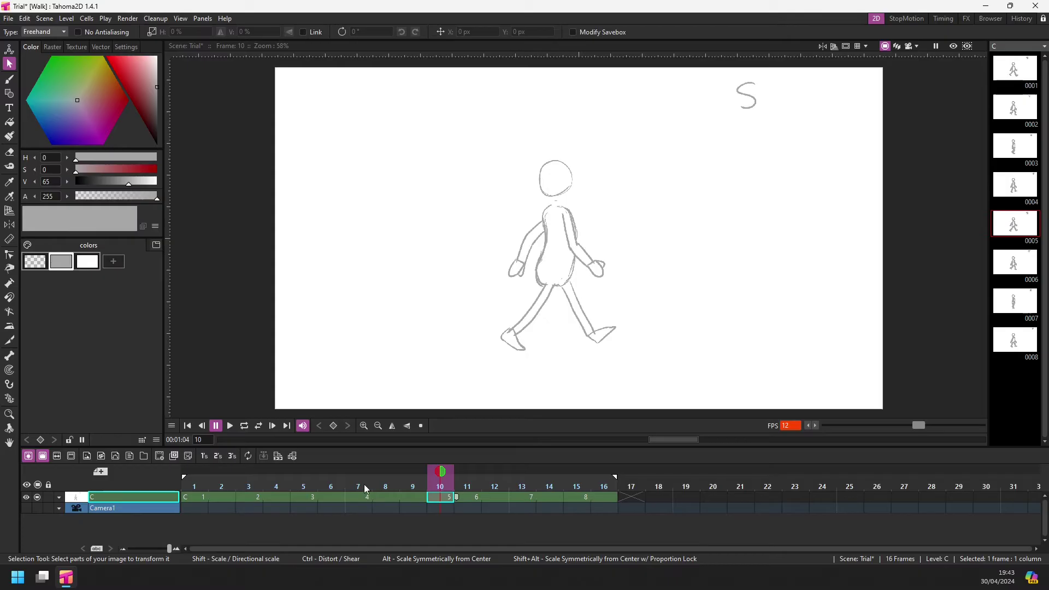
pyautogui.click(245, 427)
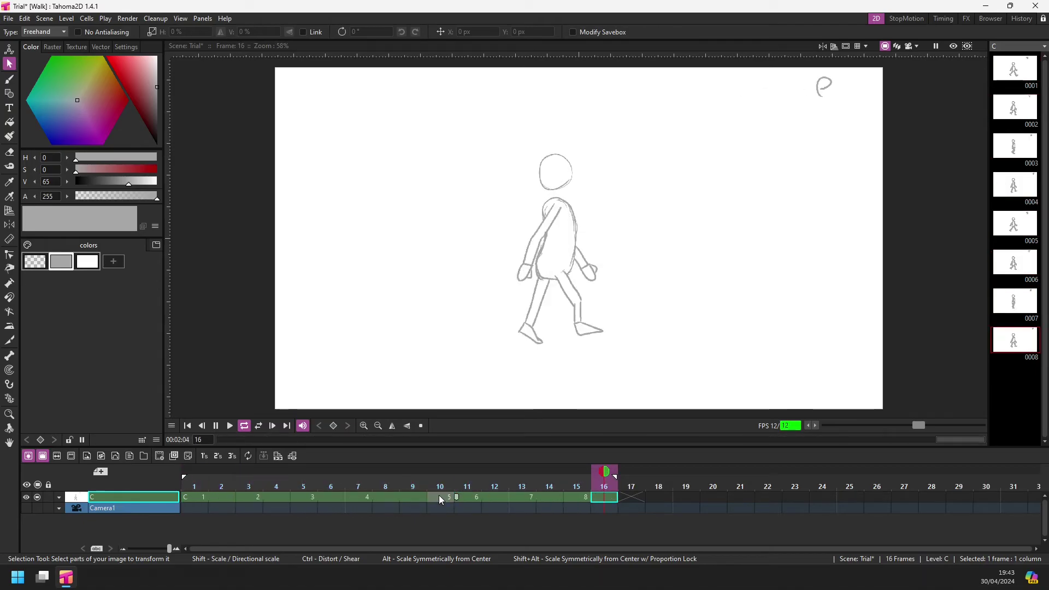
pyautogui.click(216, 429)
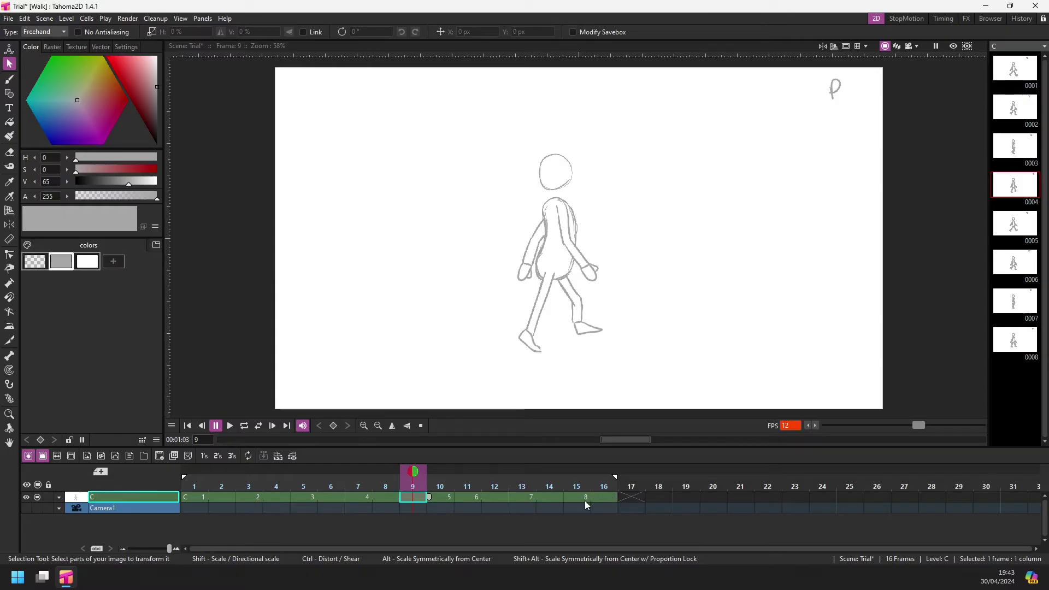
# Step: Substitute drawing 5 into frame 9 of column C with W, then save the scene
pyautogui.click(407, 508)
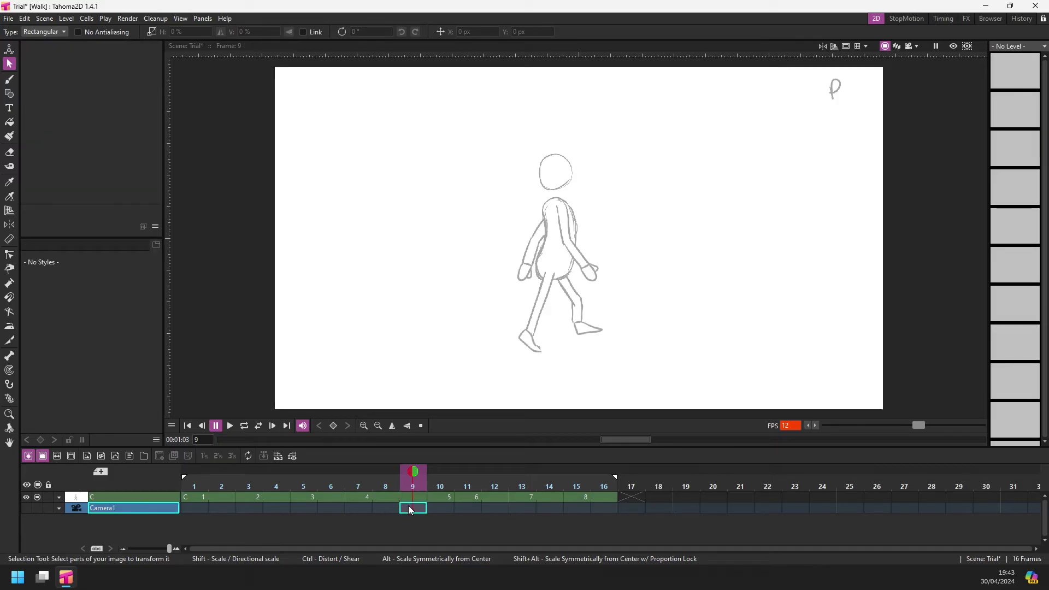
pyautogui.click(414, 497)
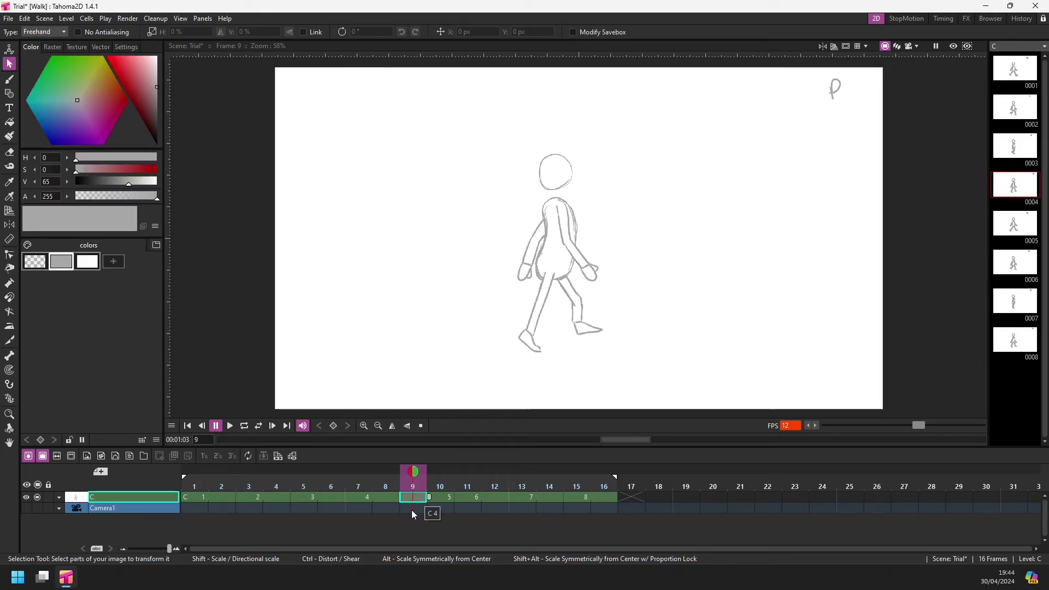
pyautogui.click(86, 19)
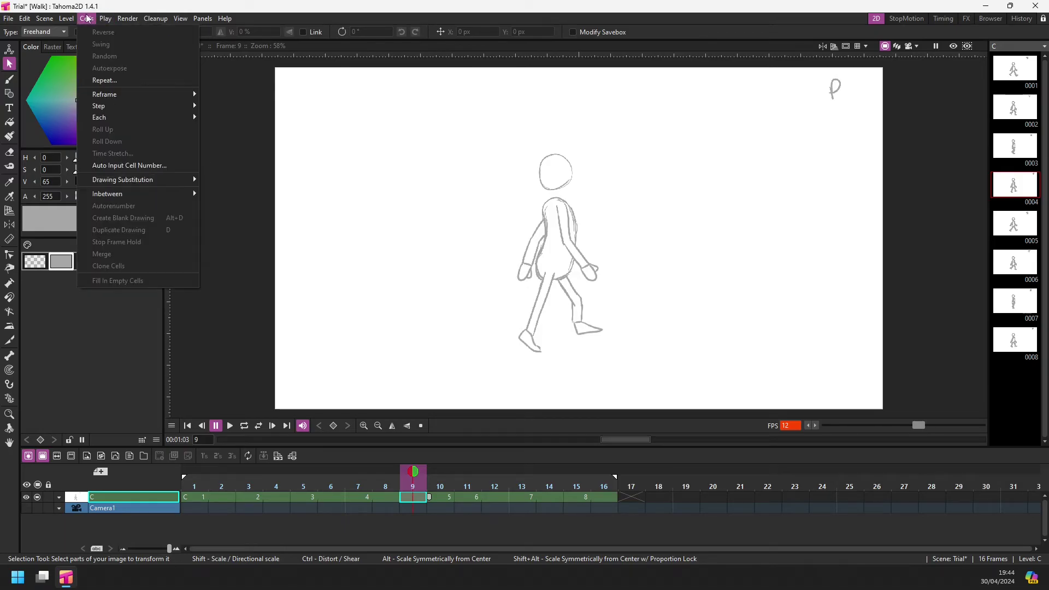
pyautogui.moveTo(67, 20)
pyautogui.moveTo(167, 184)
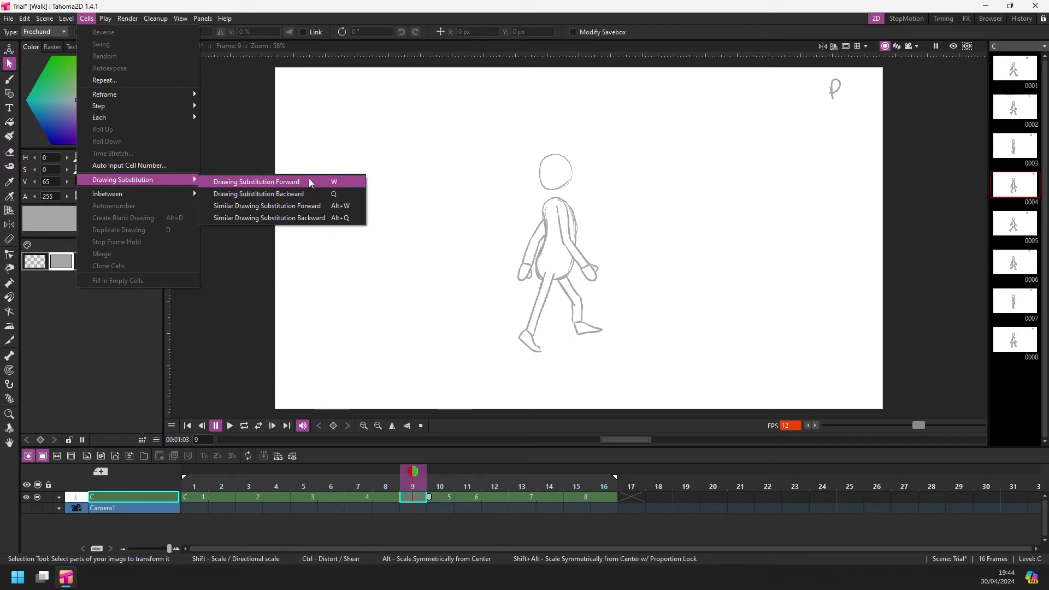
pyautogui.press('Escape')
pyautogui.press('Escape')
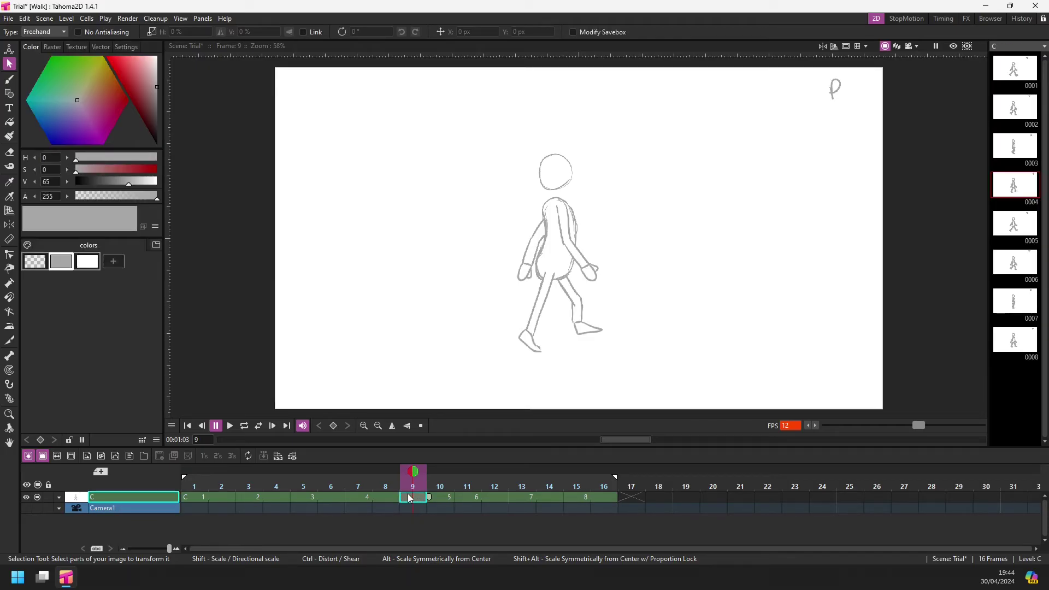
pyautogui.press('w')
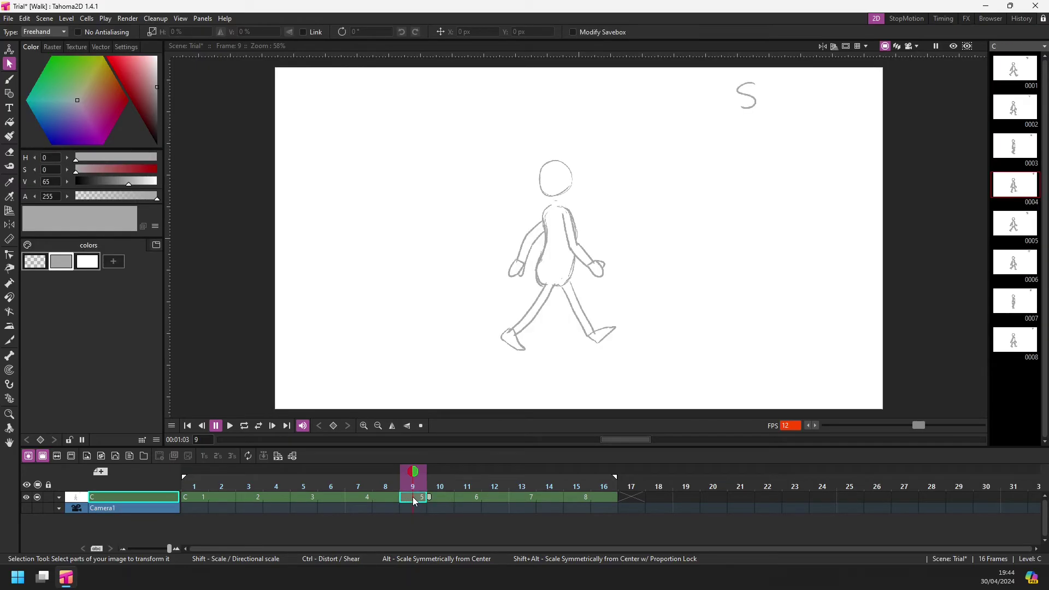
pyautogui.click(413, 509)
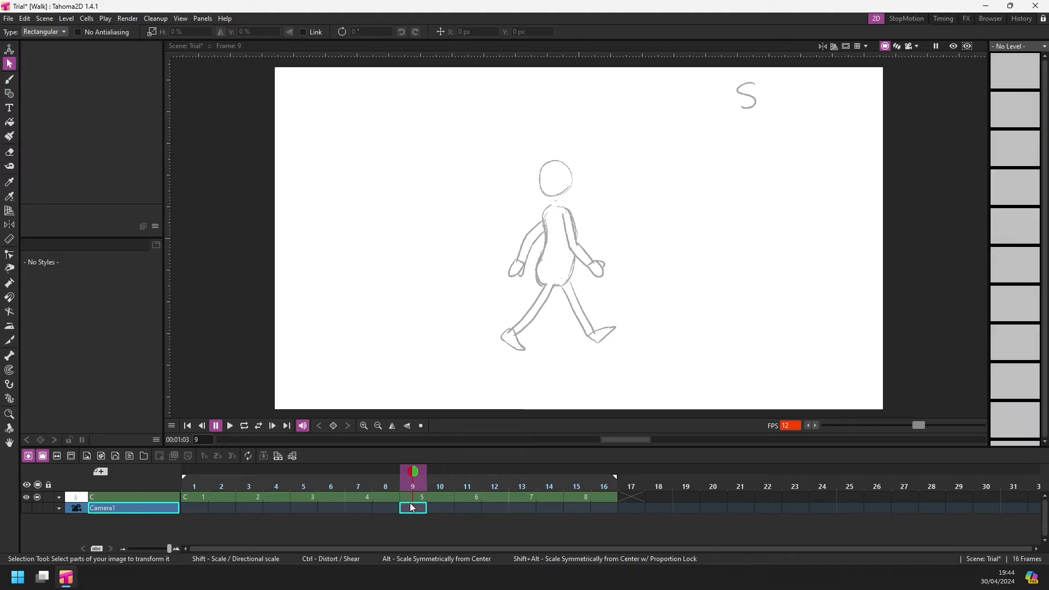
pyautogui.hotkey('ctrl', 's')
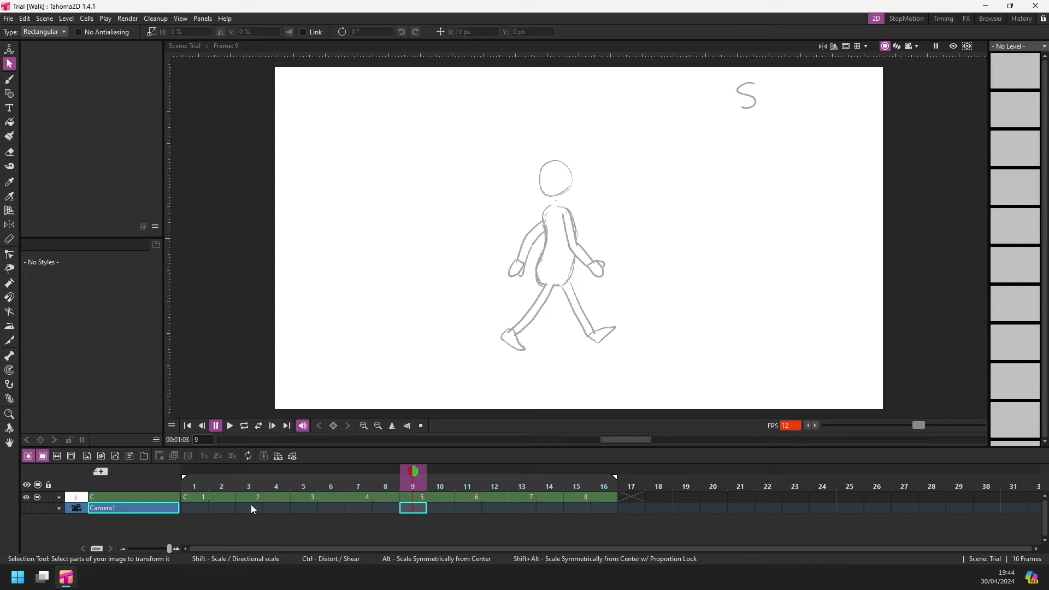
# Step: Check the first and last poses at frames 1, 16 and 2 of column C
pyautogui.click(201, 496)
pyautogui.click(603, 497)
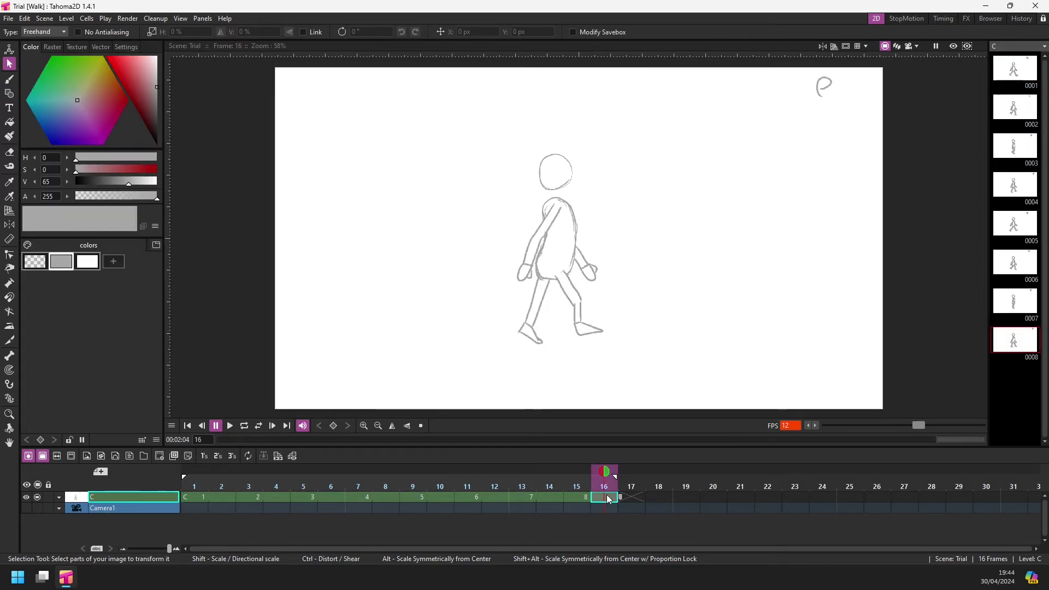
pyautogui.click(330, 497)
pyautogui.click(204, 496)
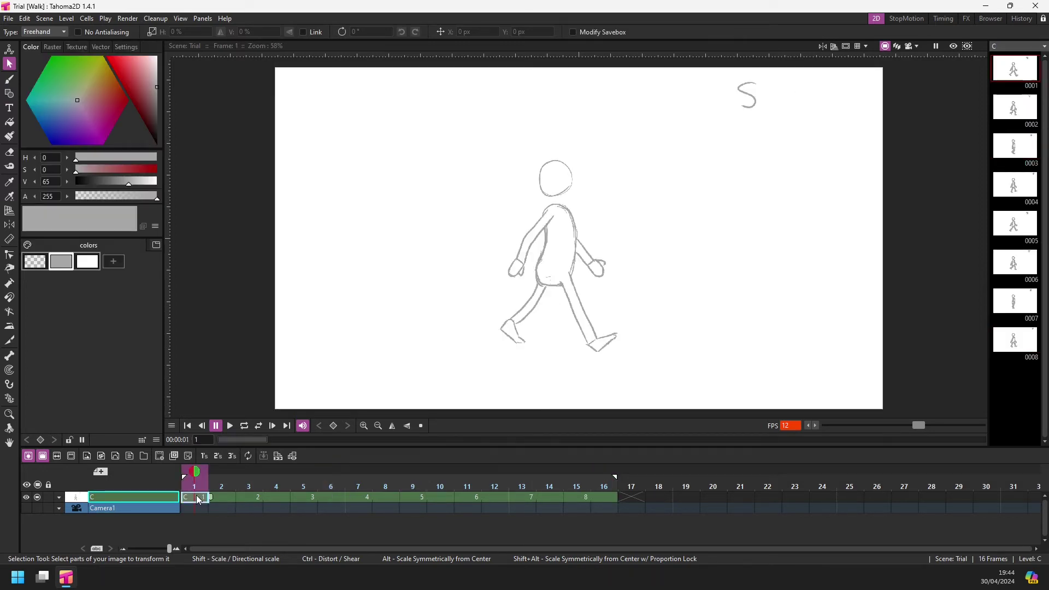
pyautogui.click(225, 497)
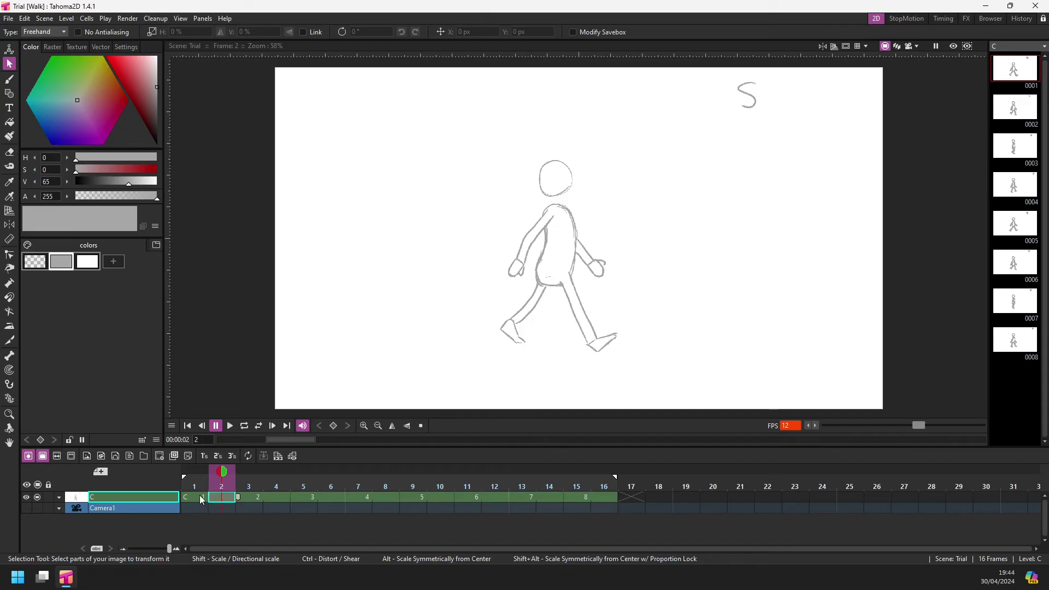
pyautogui.press('Left')
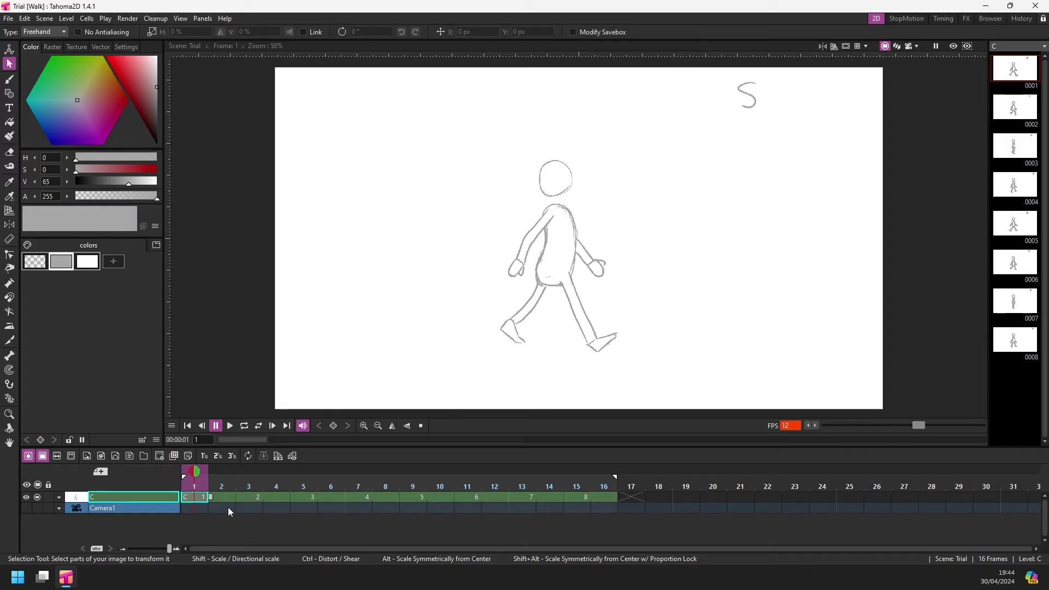
# Step: Reframe all 16 cells of column C on 4's, stretching the cycle to 32 frames
pyautogui.click(606, 497)
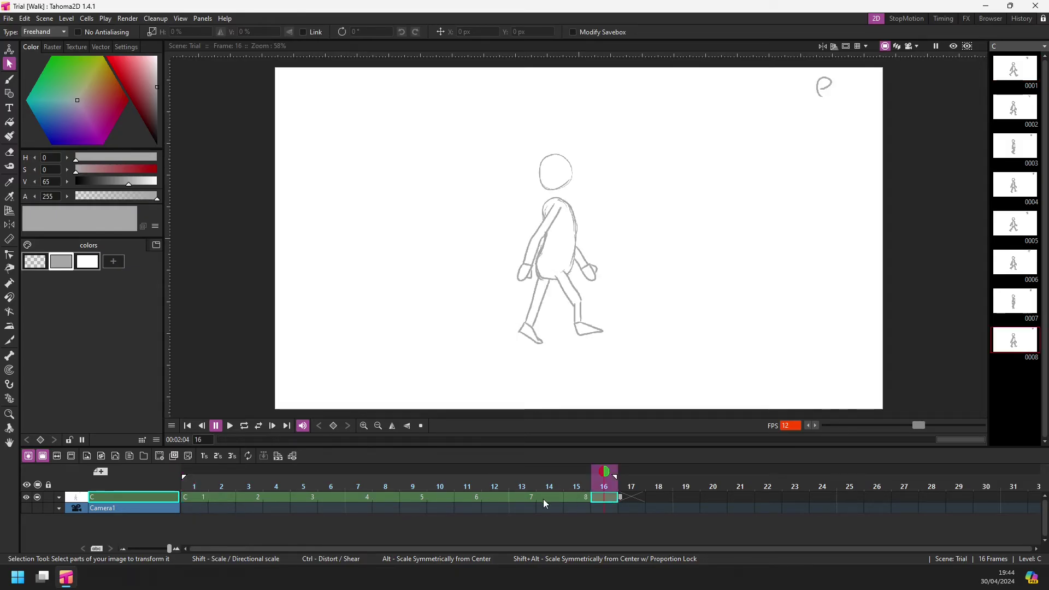
pyautogui.keyDown('shift'); pyautogui.click(194, 494); pyautogui.keyUp('shift')
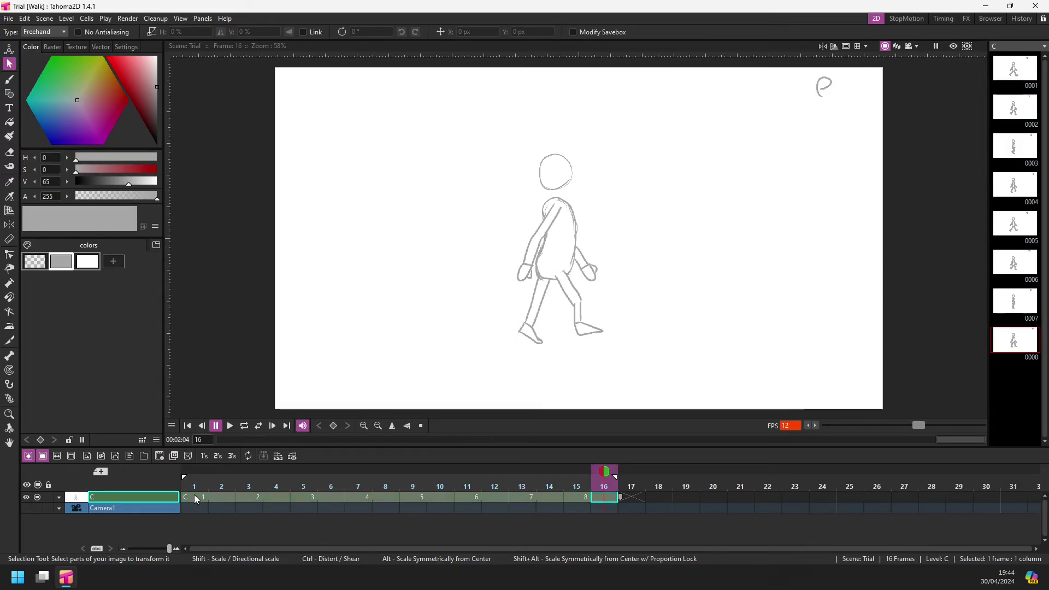
pyautogui.click(218, 457)
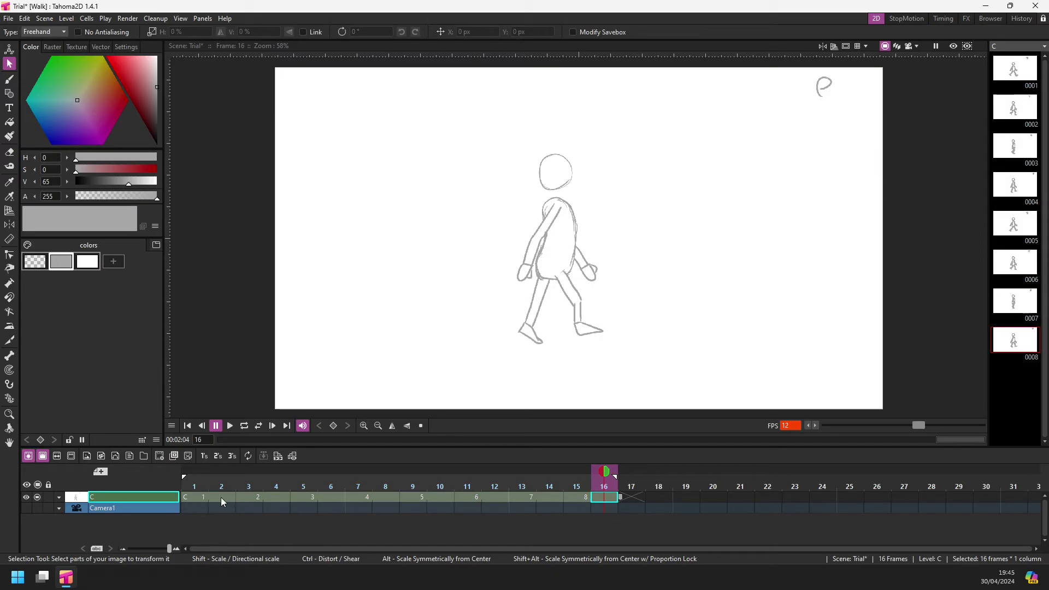
pyautogui.rightClick(198, 499)
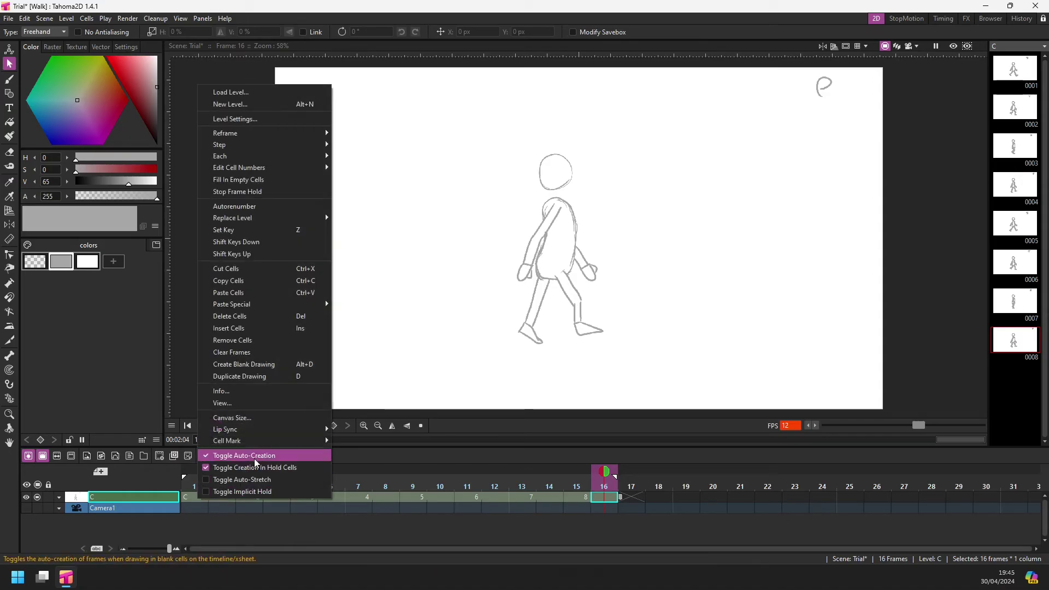
pyautogui.moveTo(278, 171)
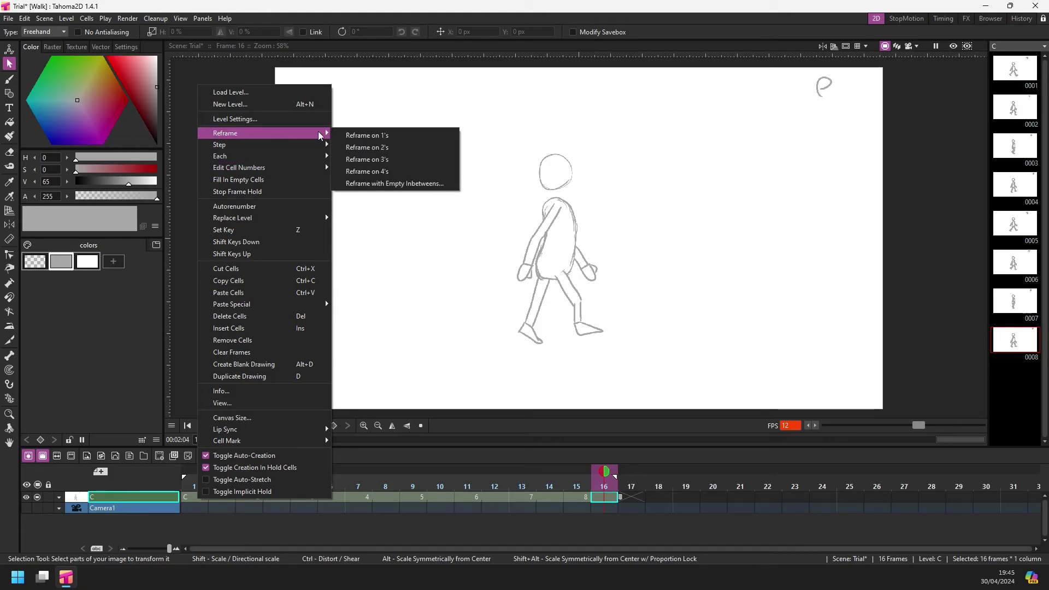
pyautogui.click(370, 172)
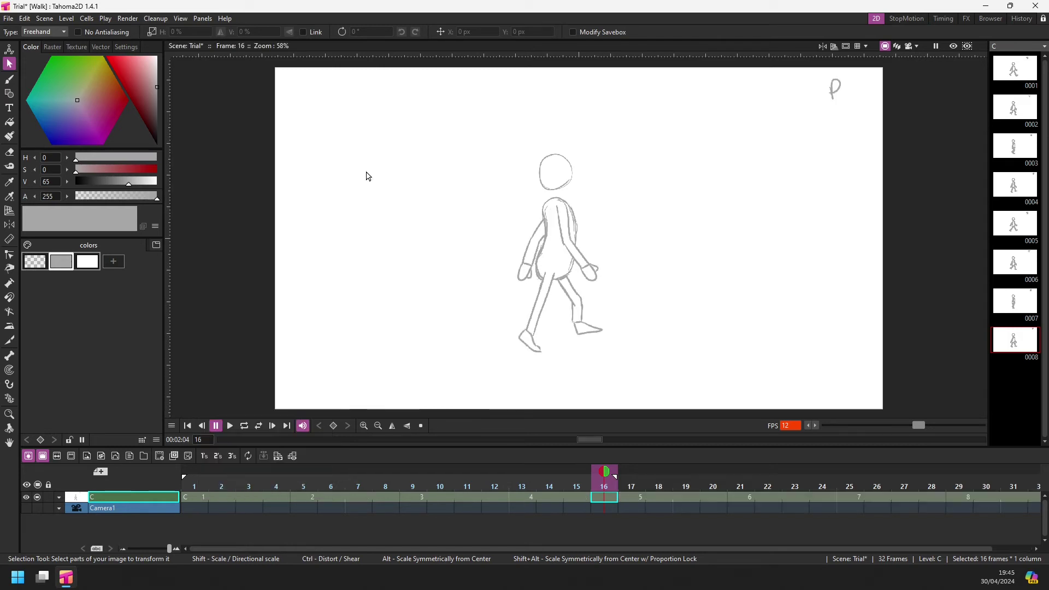
pyautogui.click(218, 506)
pyautogui.click(196, 506)
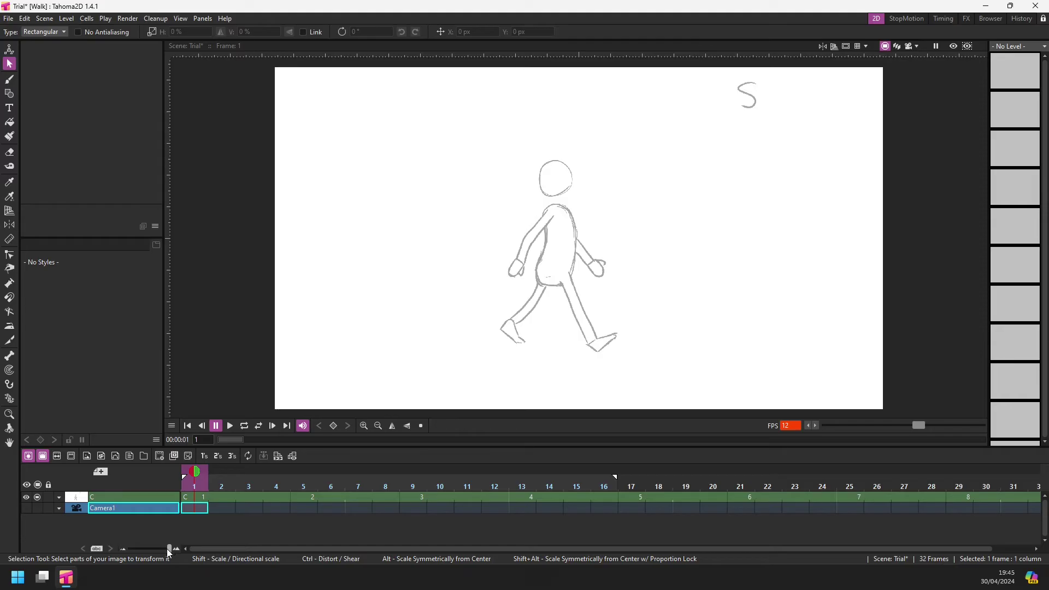
# Step: Narrow the timeline columns to show frame 33, set playback to 24 fps, and save
pyautogui.moveTo(166, 549); pyautogui.dragTo(164, 549)
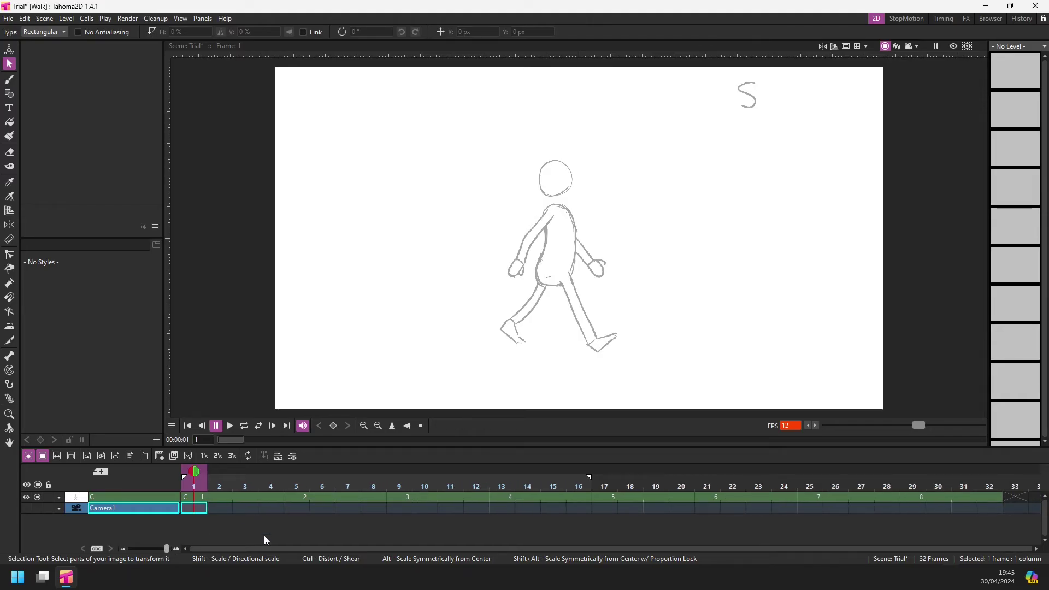
pyautogui.click(815, 426)
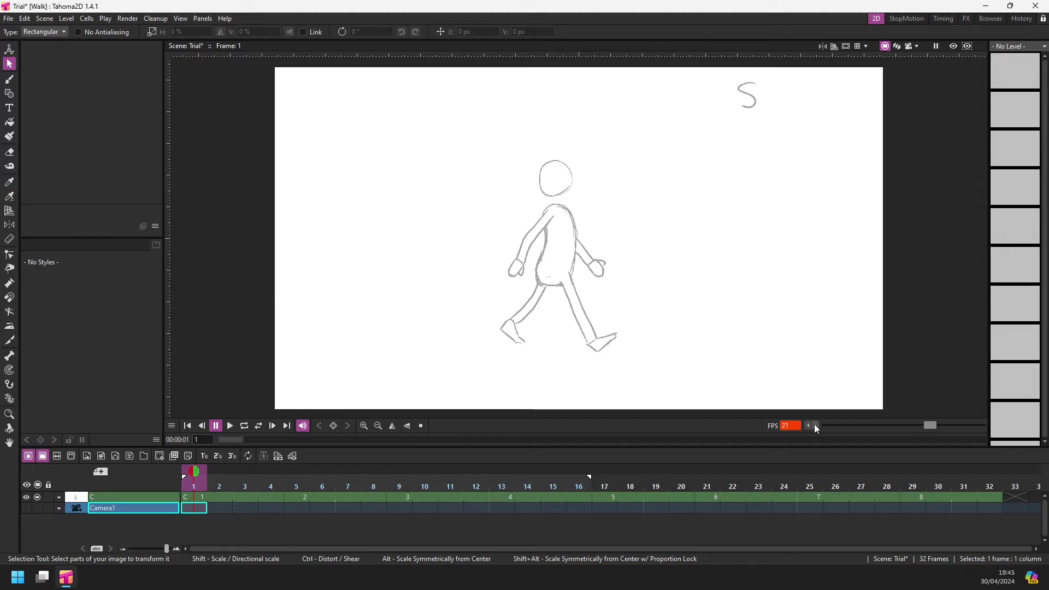
pyautogui.click(814, 425)
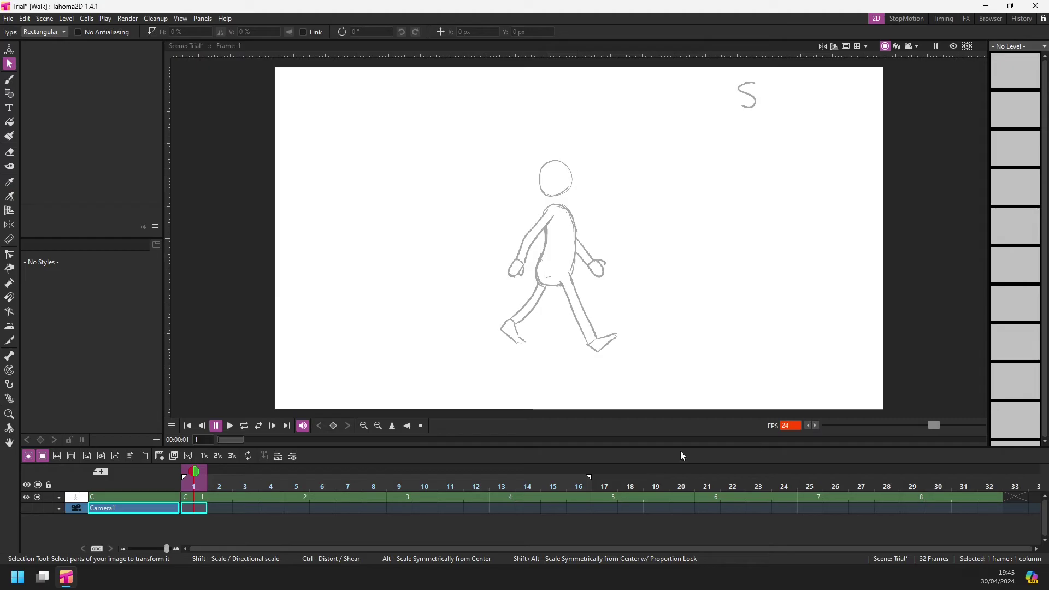
pyautogui.hotkey('ctrl', 's')
# Step: Extend the play range end to frame 32 and loop-play the full cycle
pyautogui.click(244, 425)
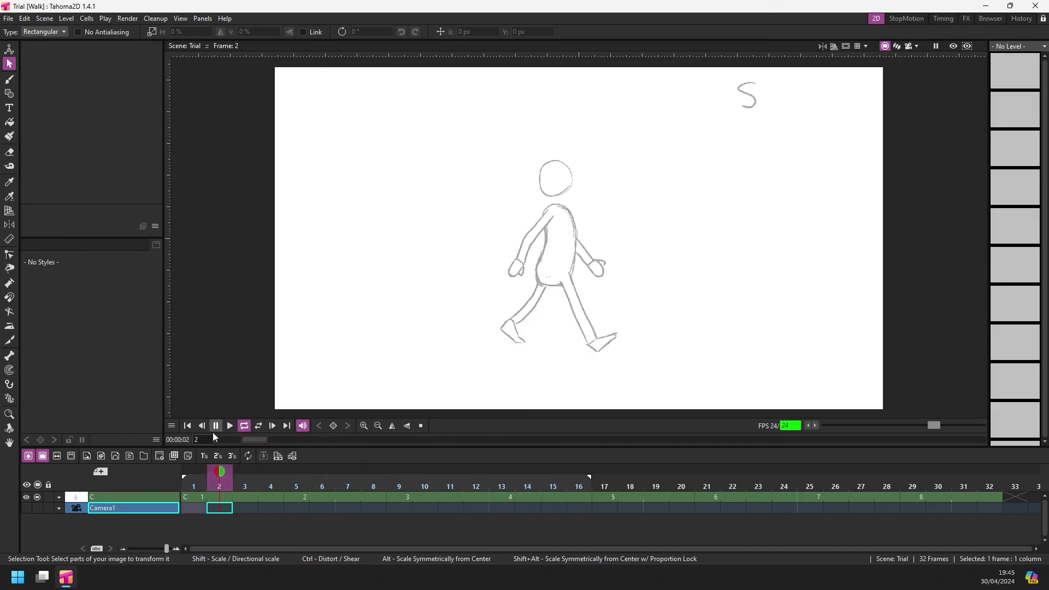
pyautogui.click(216, 426)
pyautogui.moveTo(590, 476); pyautogui.dragTo(983, 486)
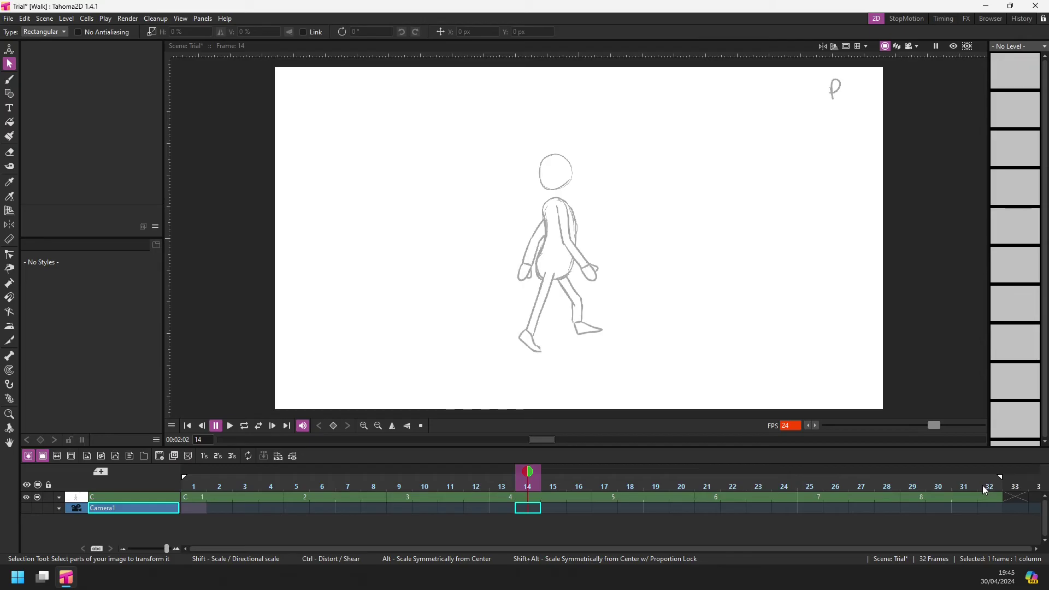
pyautogui.click(244, 426)
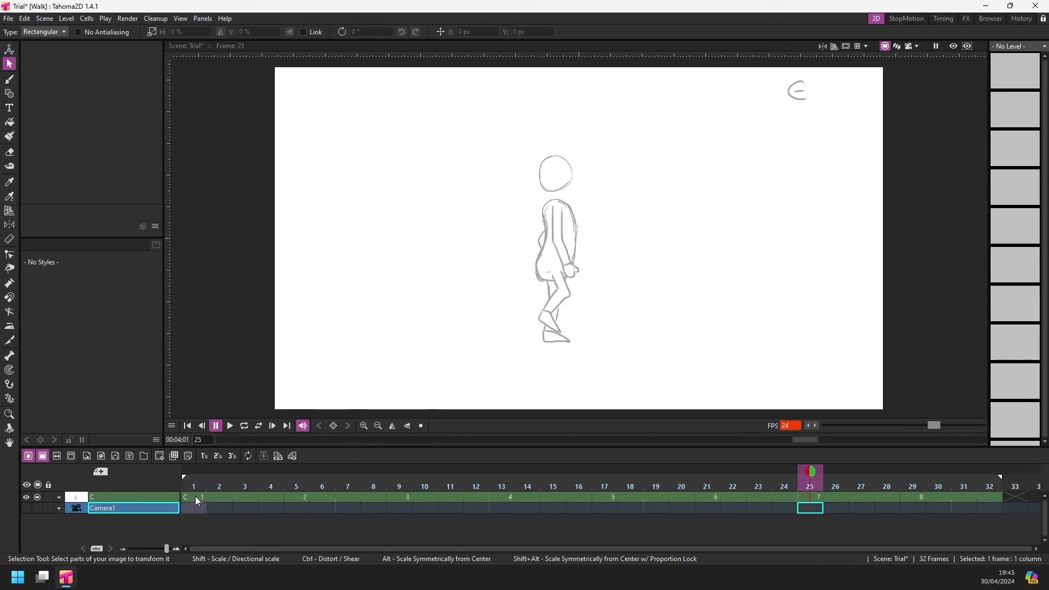
# Step: Select all 32 cells of column C and convert the scene to implicit holds, confirming Continue
pyautogui.click(198, 501)
pyautogui.keyDown('shift'); pyautogui.click(998, 497); pyautogui.keyUp('shift')
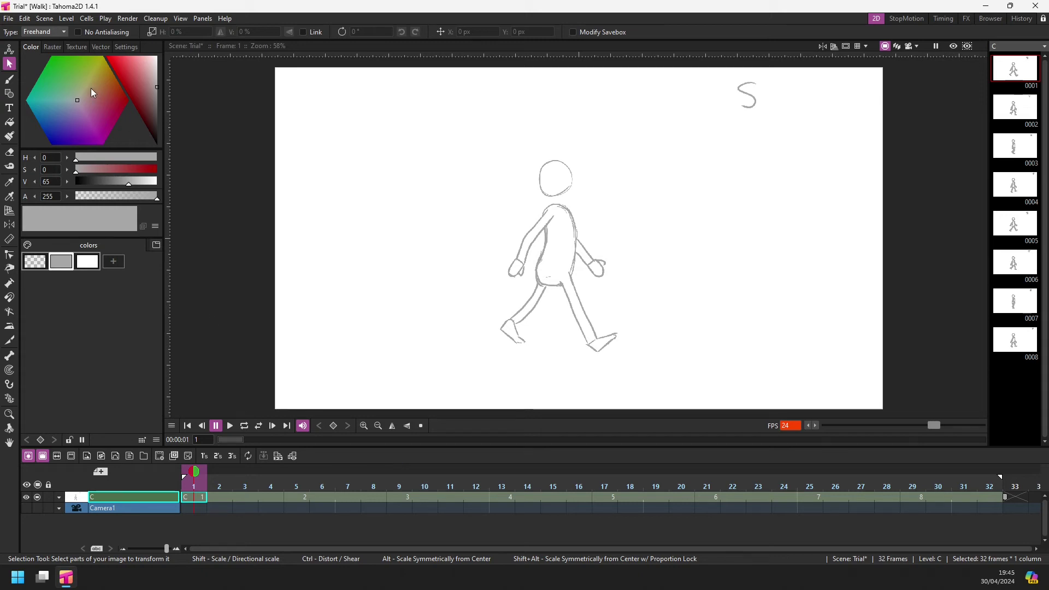
pyautogui.click(45, 20)
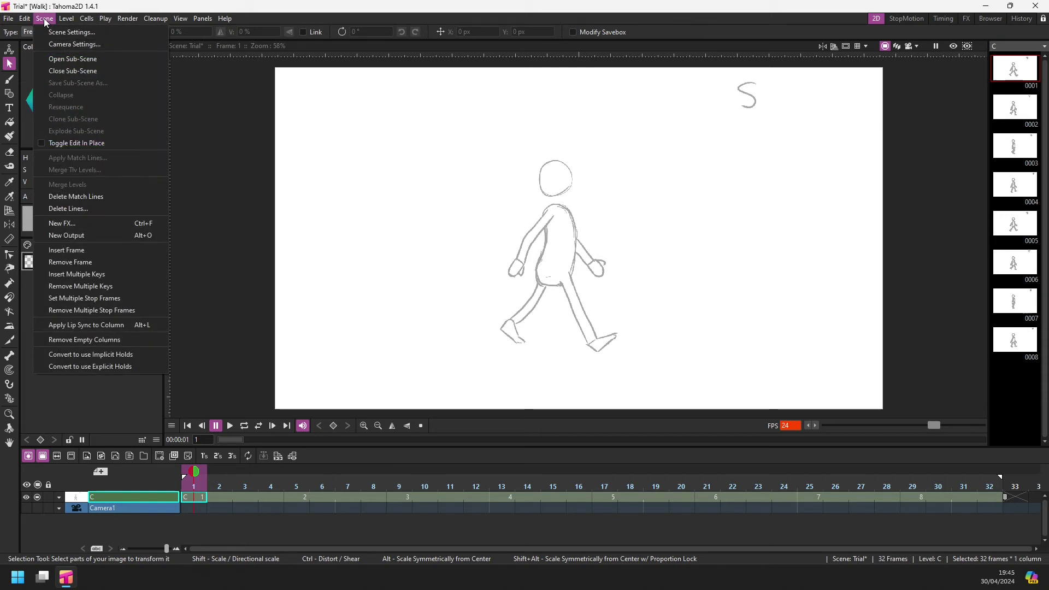
pyautogui.click(131, 354)
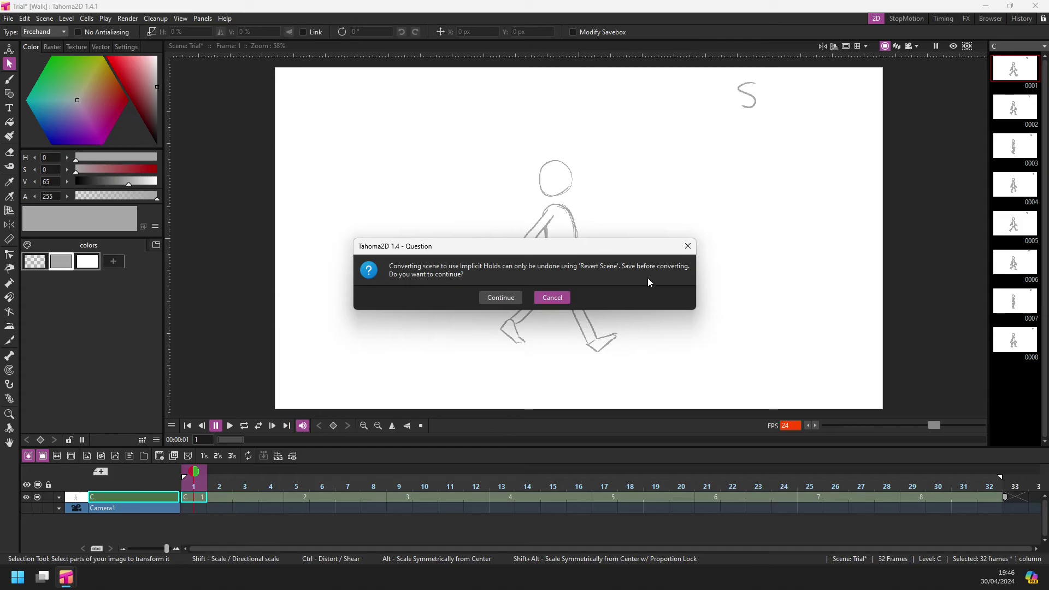
pyautogui.click(502, 298)
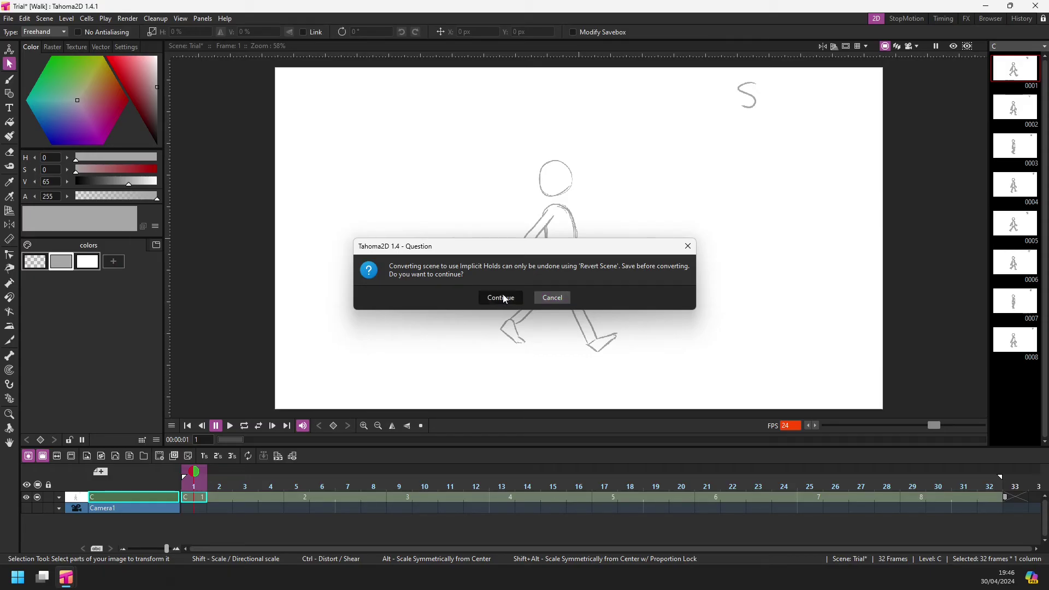
# Step: Save the converted scene and view drawings 1–8 at frames 1, 5, 9, 13, 17, 21, 25, 29
pyautogui.click(193, 509)
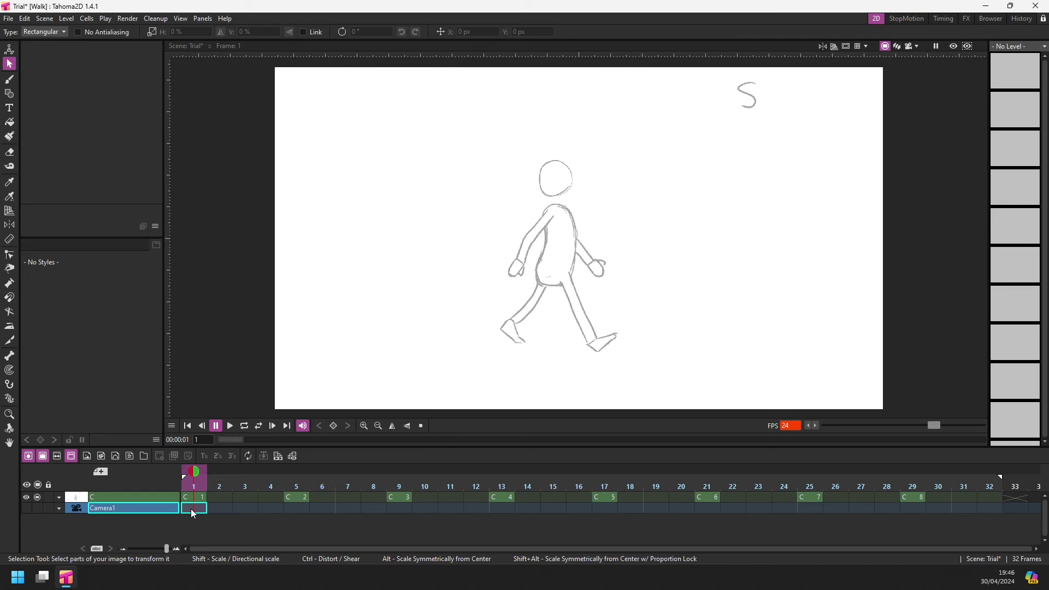
pyautogui.hotkey('ctrl', 's')
pyautogui.click(198, 497)
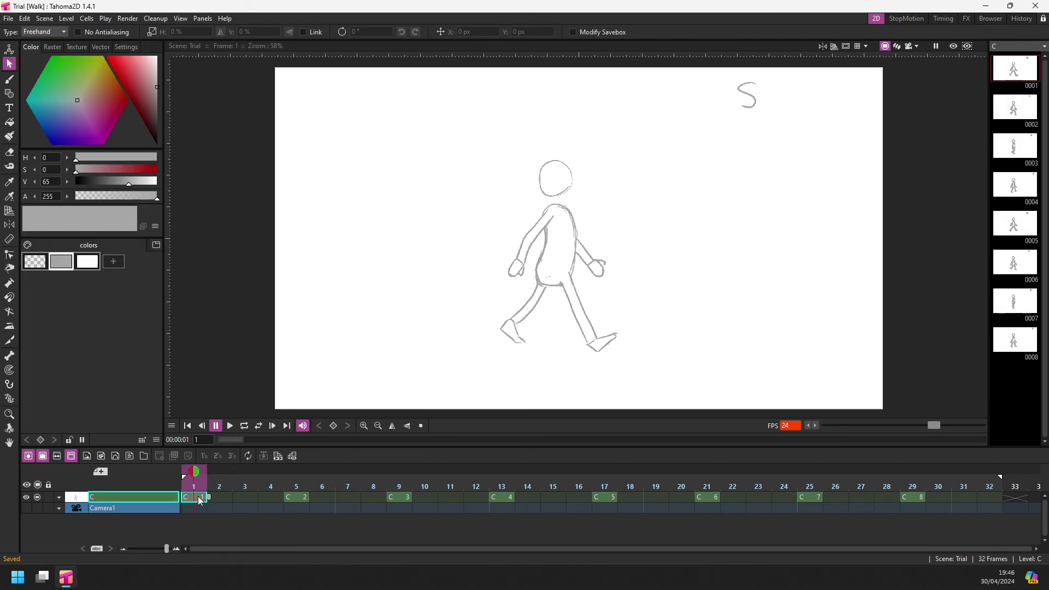
pyautogui.click(295, 500)
pyautogui.click(399, 499)
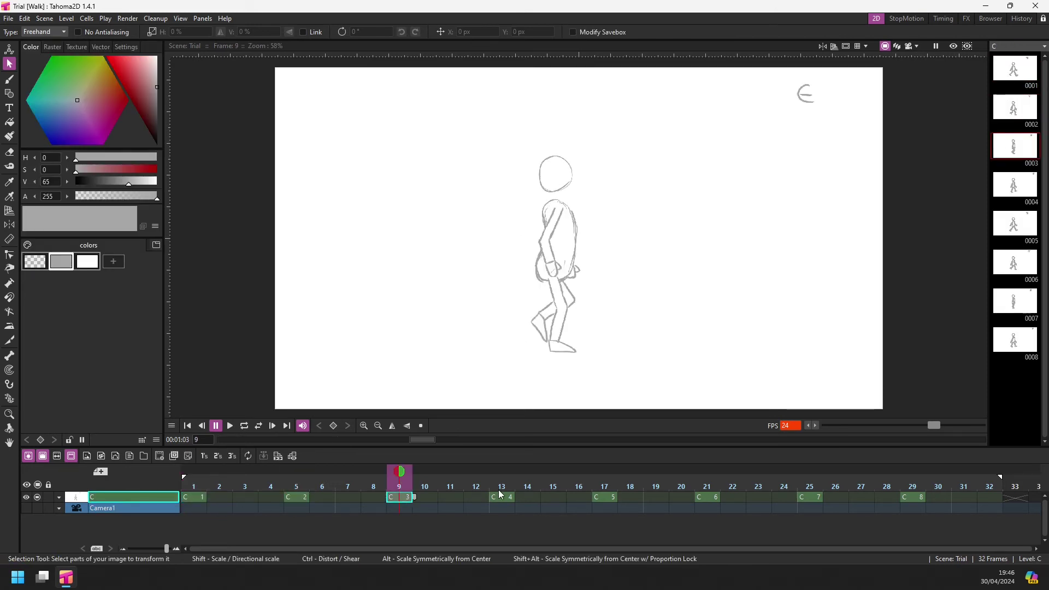
pyautogui.click(507, 499)
pyautogui.click(611, 498)
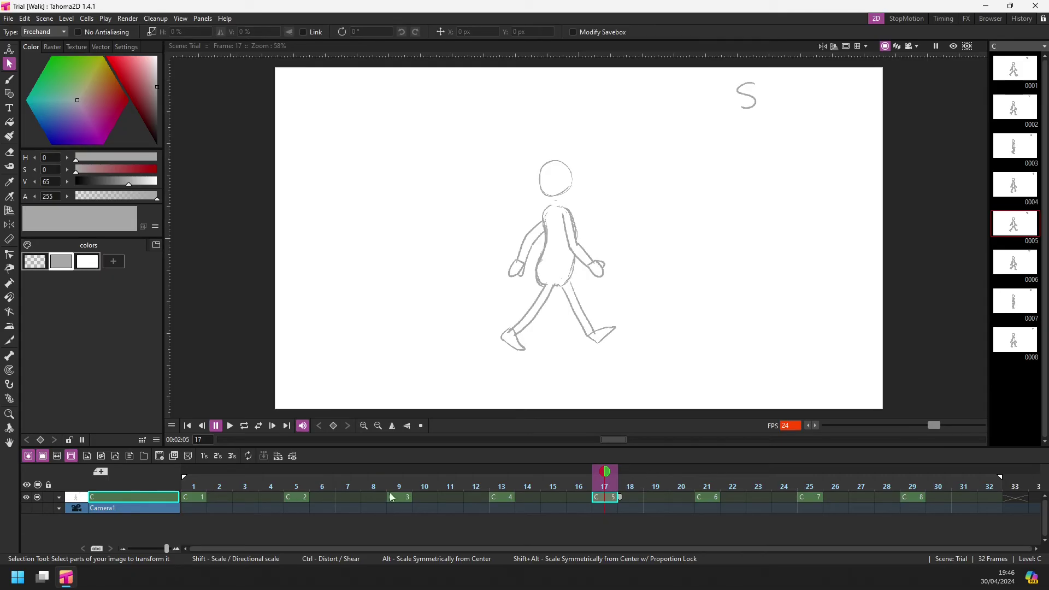
pyautogui.click(710, 497)
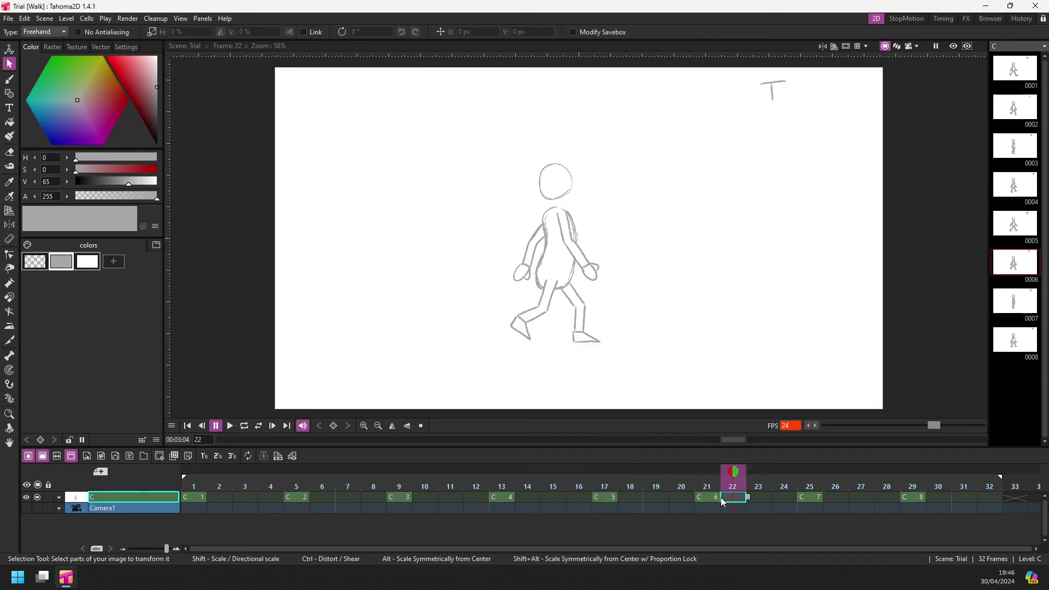
pyautogui.click(814, 497)
pyautogui.click(914, 498)
pyautogui.click(194, 498)
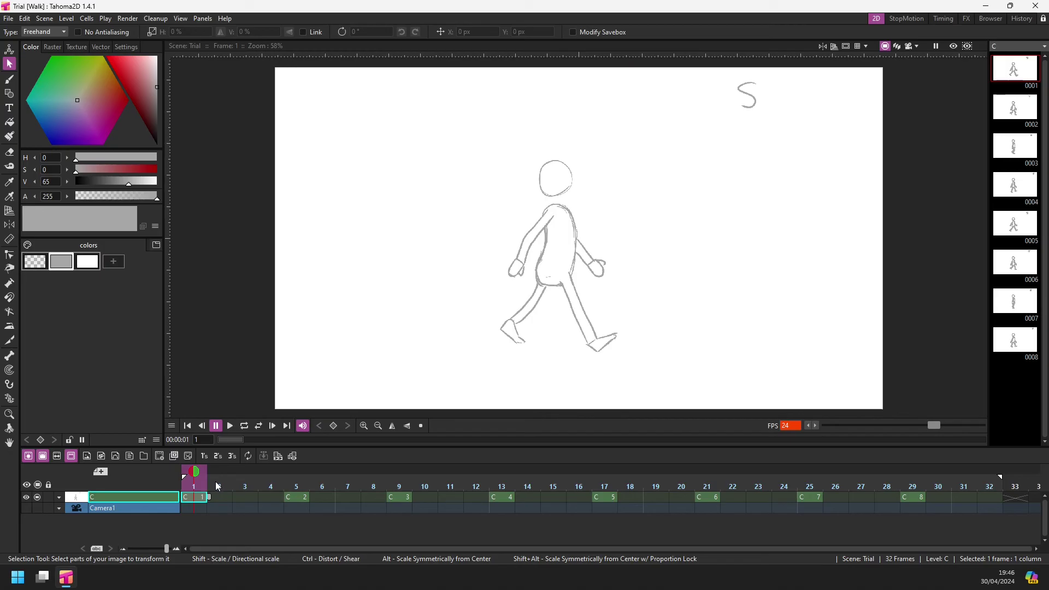
# Step: Step through the held frames 2 to 30, then loop-play the animation
pyautogui.click(211, 496)
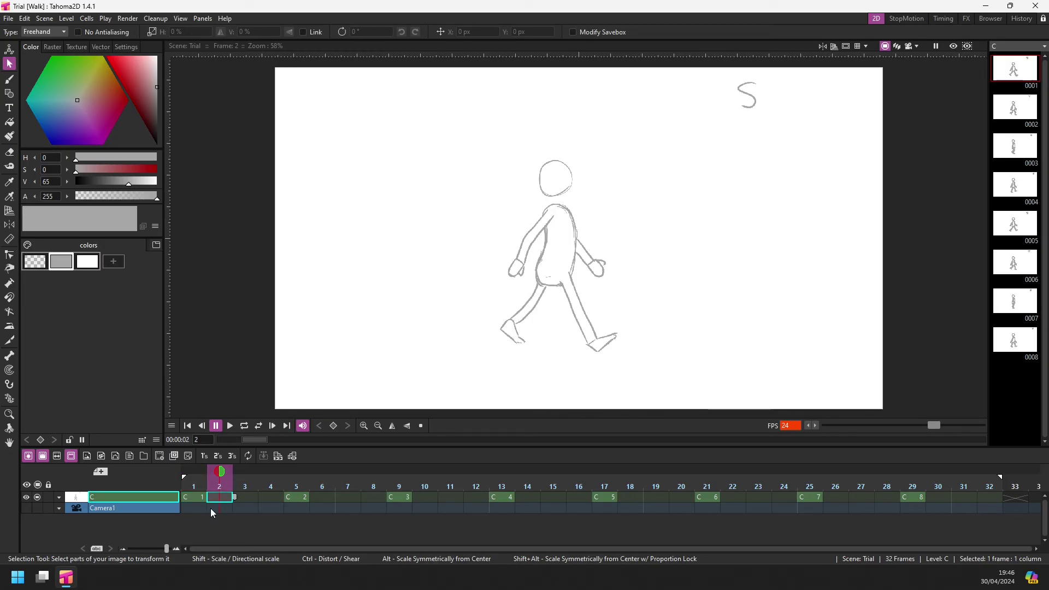
pyautogui.press('Right')
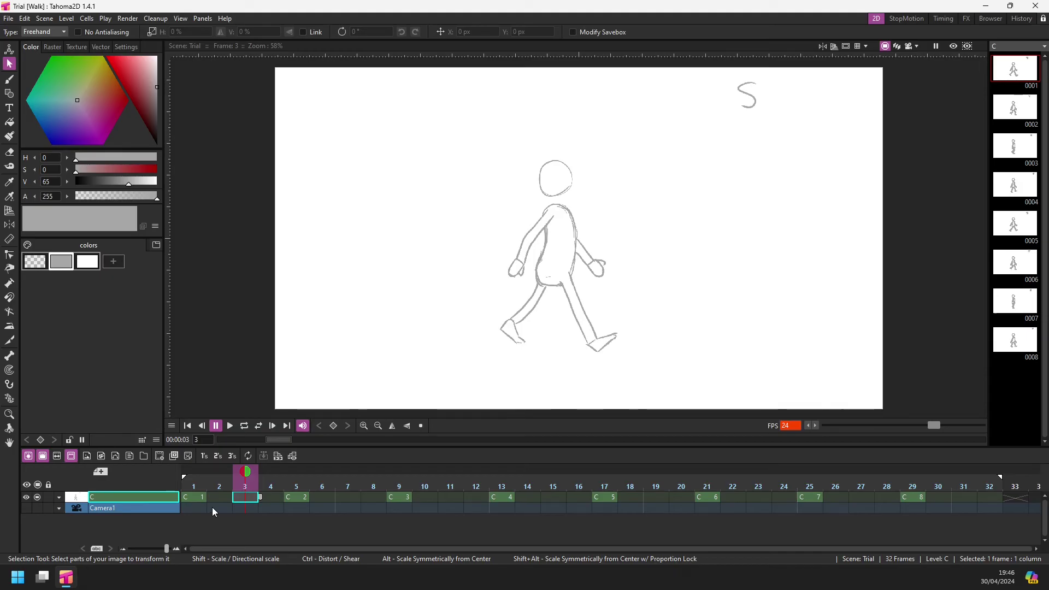
pyautogui.press('Right')
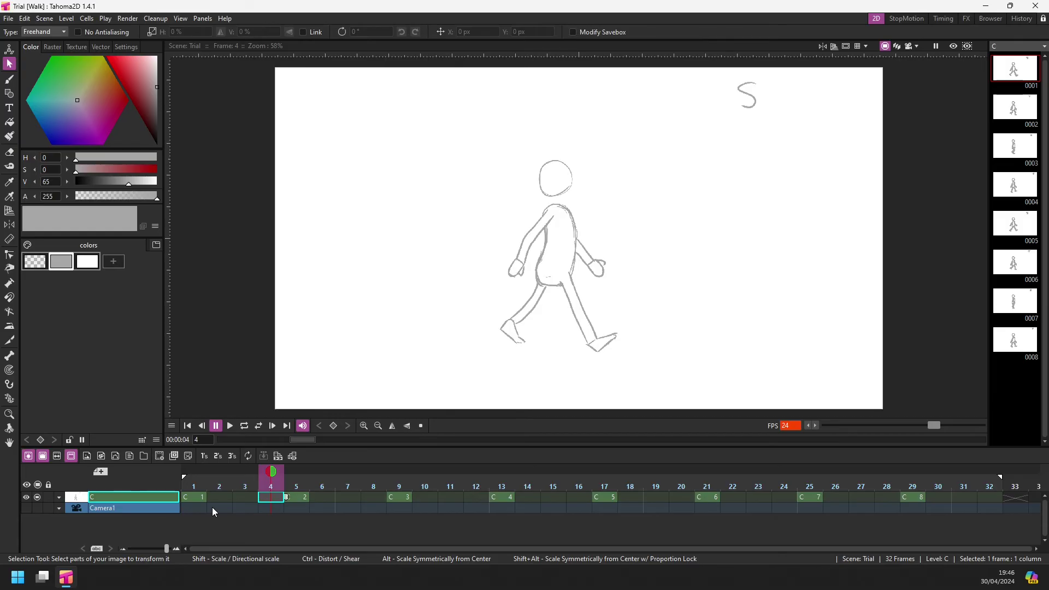
pyautogui.press('Right')
pyautogui.press('Right')
pyautogui.press('Right')
pyautogui.press('Right')
pyautogui.press('Right')
pyautogui.press('Right')
pyautogui.press('Right')
pyautogui.press('Right')
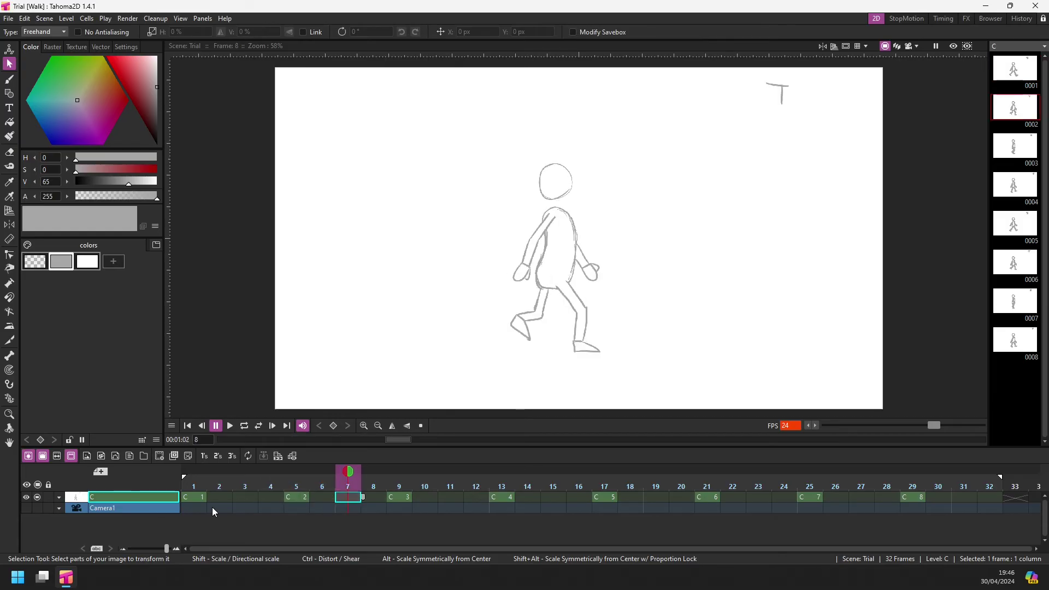
pyautogui.press('Right')
pyautogui.press('Right')
pyautogui.press('Right')
pyautogui.press('Right')
pyautogui.press('Right')
pyautogui.press('Right')
pyautogui.press('Right')
pyautogui.press('Right')
pyautogui.press('Right')
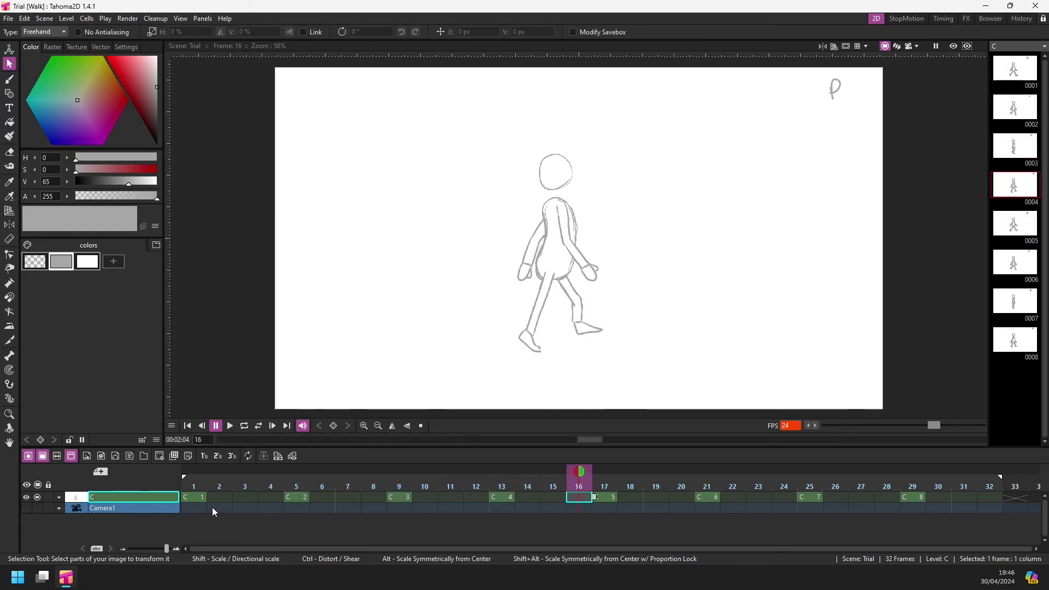
pyautogui.press('Right')
pyautogui.press('Right')
pyautogui.press('Right')
pyautogui.press('Right')
pyautogui.press('Right')
pyautogui.press('Right')
pyautogui.press('Right')
pyautogui.press('Right')
pyautogui.press('Right')
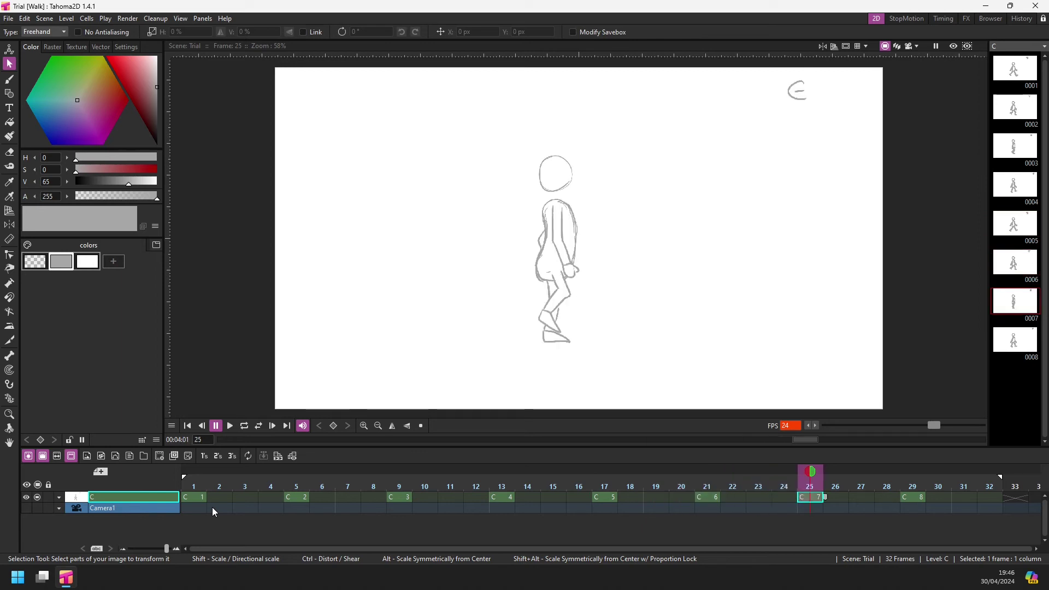
pyautogui.press('Right')
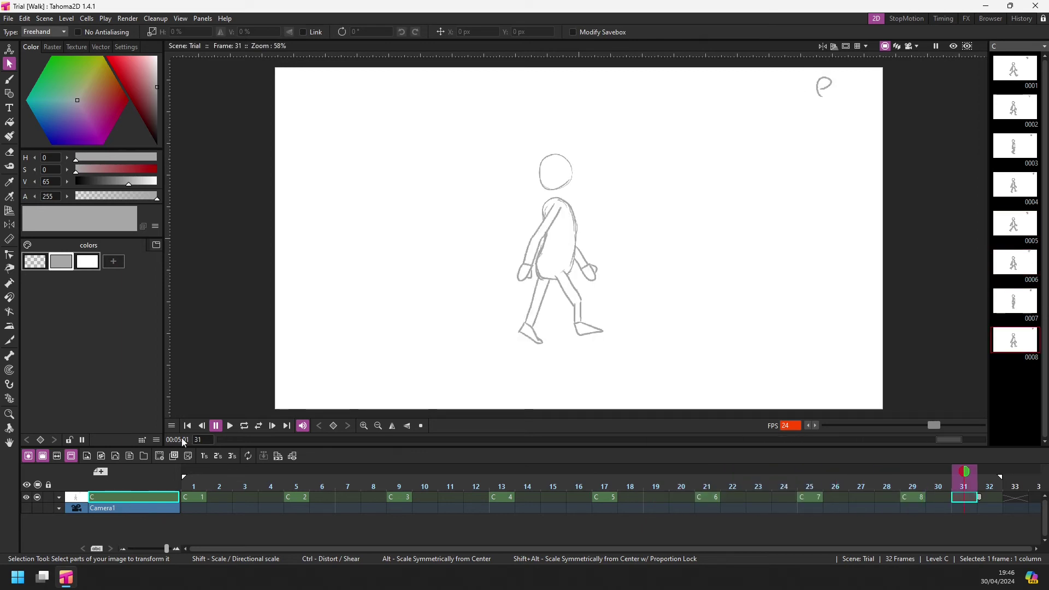
pyautogui.click(245, 426)
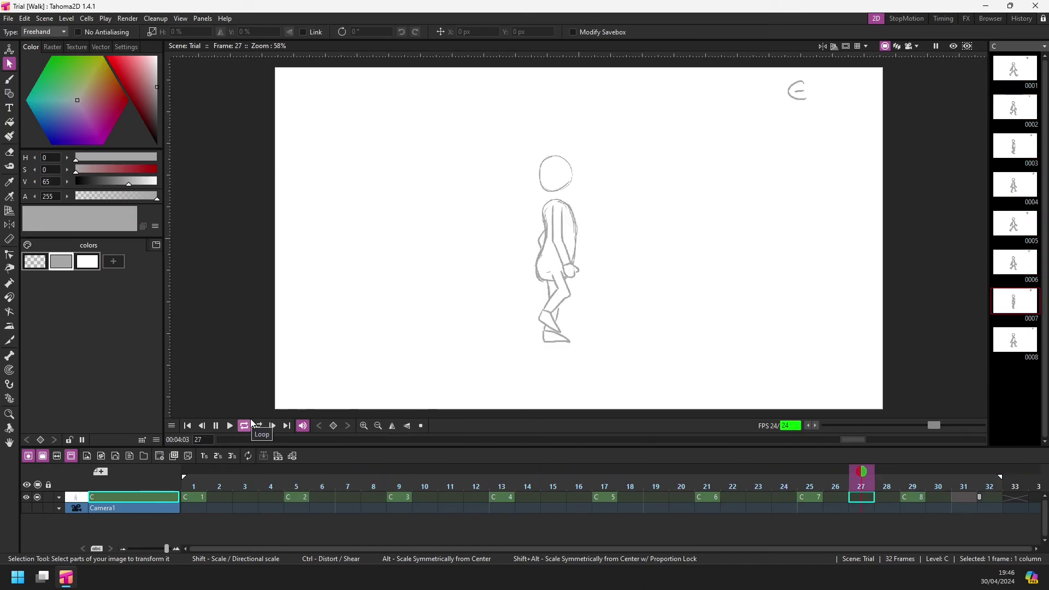
# Step: Stop playback, move drawing C 4 to start at frame 11, and step through frames 9–11
pyautogui.click(216, 426)
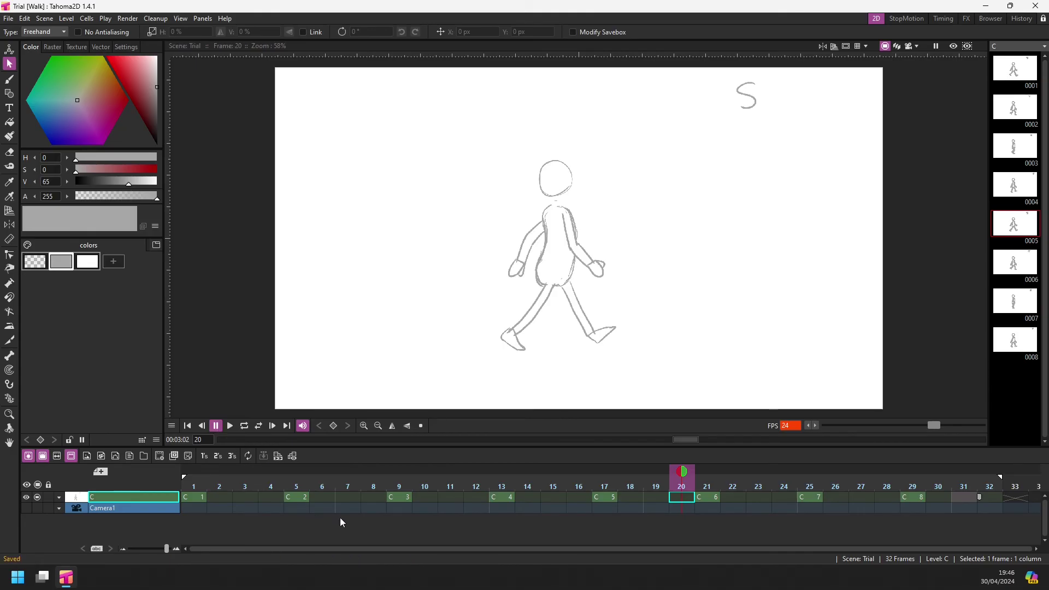
pyautogui.click(499, 497)
pyautogui.moveTo(486, 498); pyautogui.dragTo(452, 499)
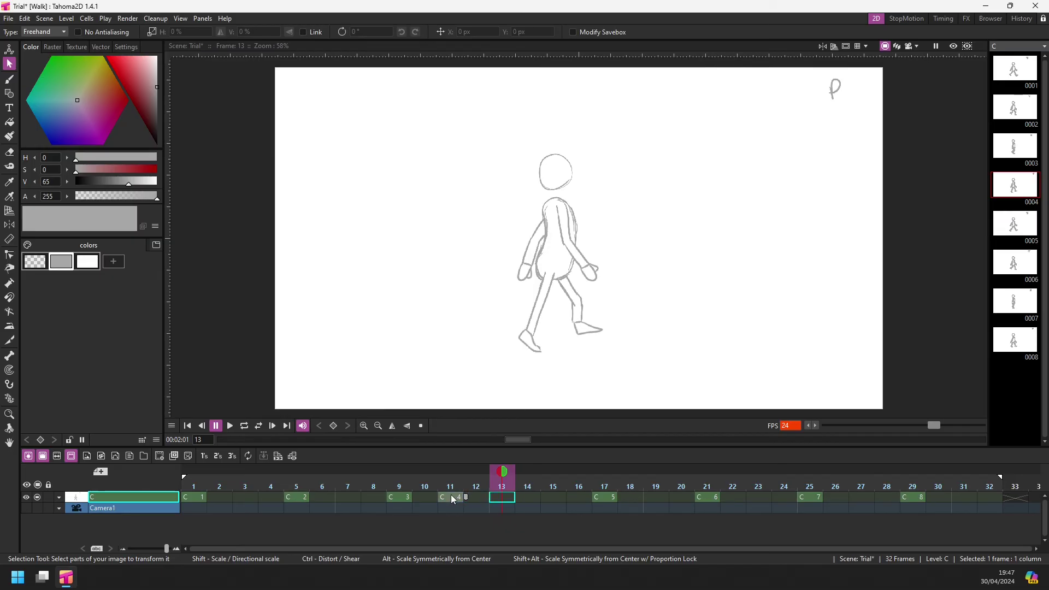
pyautogui.click(401, 494)
pyautogui.press('Right')
pyautogui.press('Left')
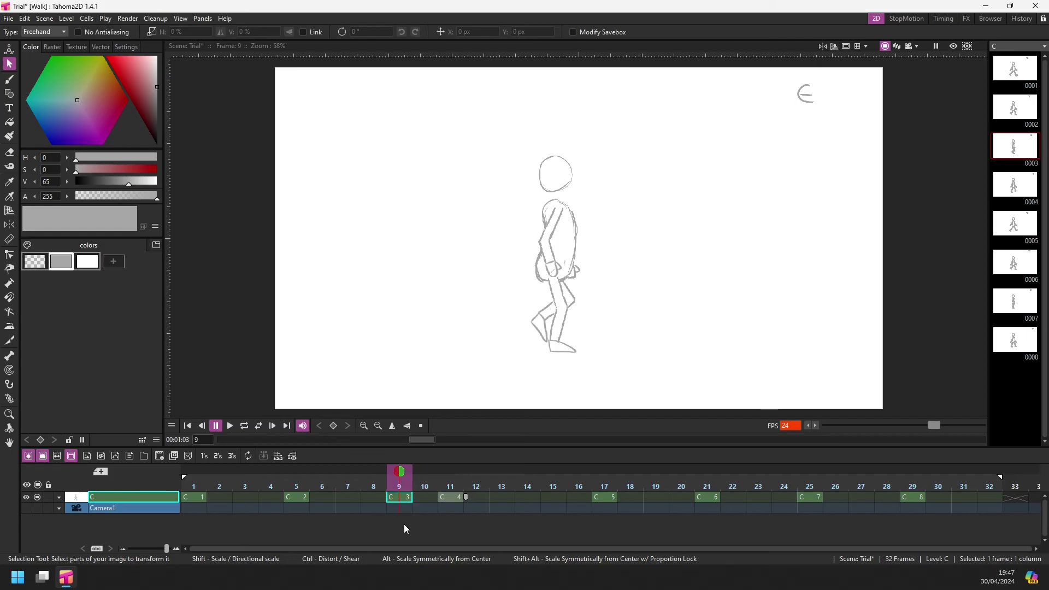
pyautogui.press('Right')
pyautogui.press('Left')
pyautogui.press('Right')
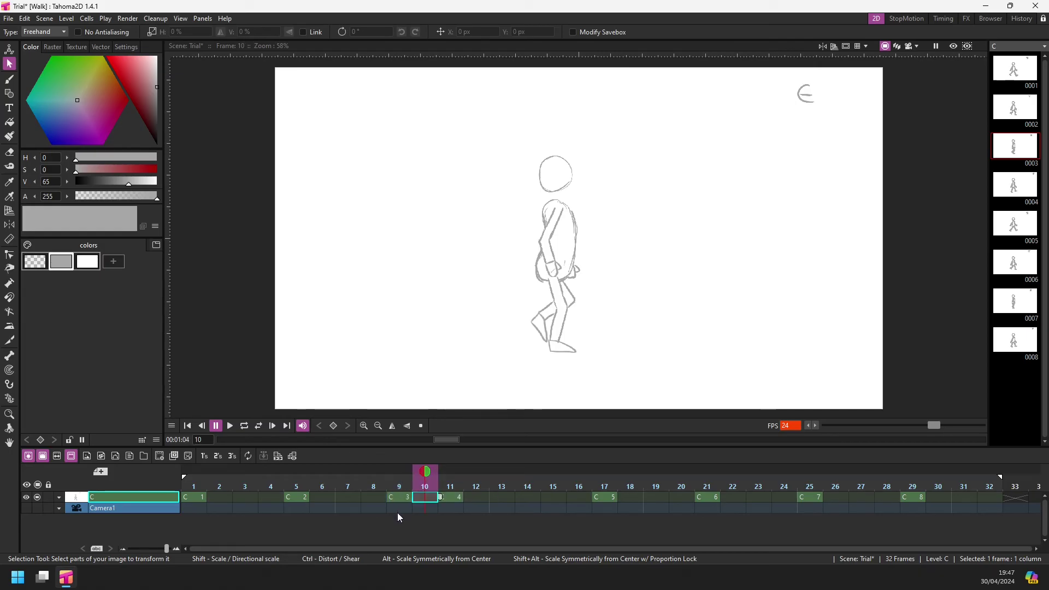
pyautogui.press('Right')
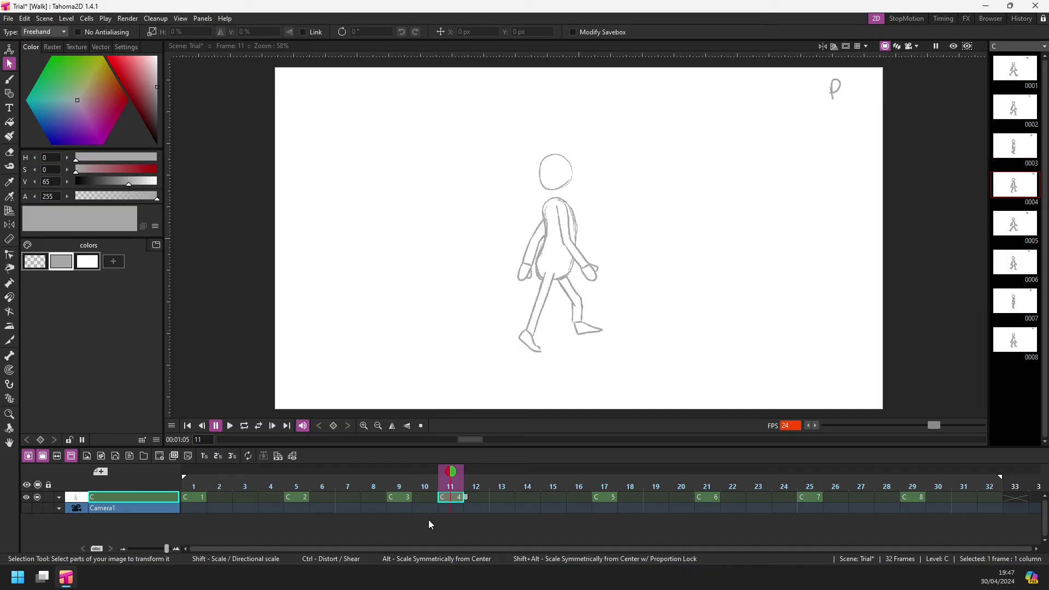
pyautogui.press('Right')
pyautogui.press('Right')
pyautogui.press('Right')
pyautogui.press('Right')
pyautogui.press('Right')
pyautogui.press('Right')
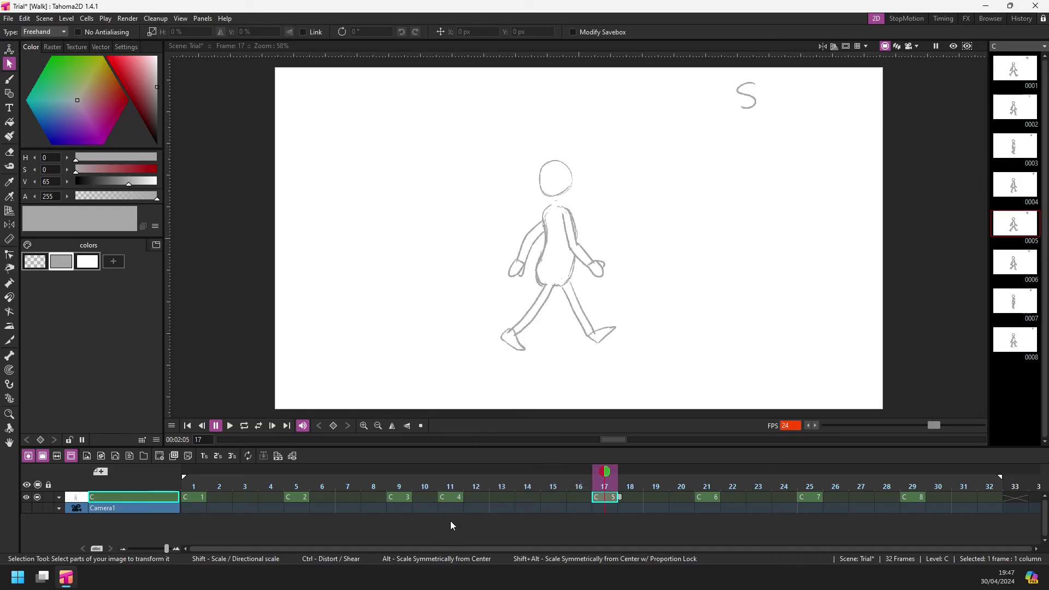
# Step: Compare drawings 3 and 4 at frames 9–11, then loop-play and stop
pyautogui.click(449, 497)
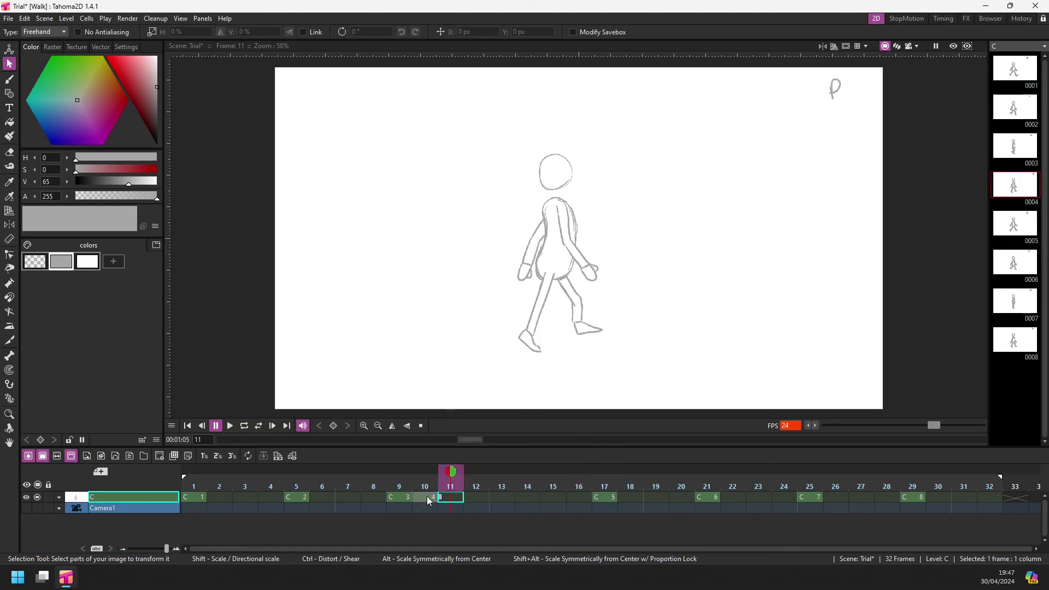
pyautogui.click(400, 497)
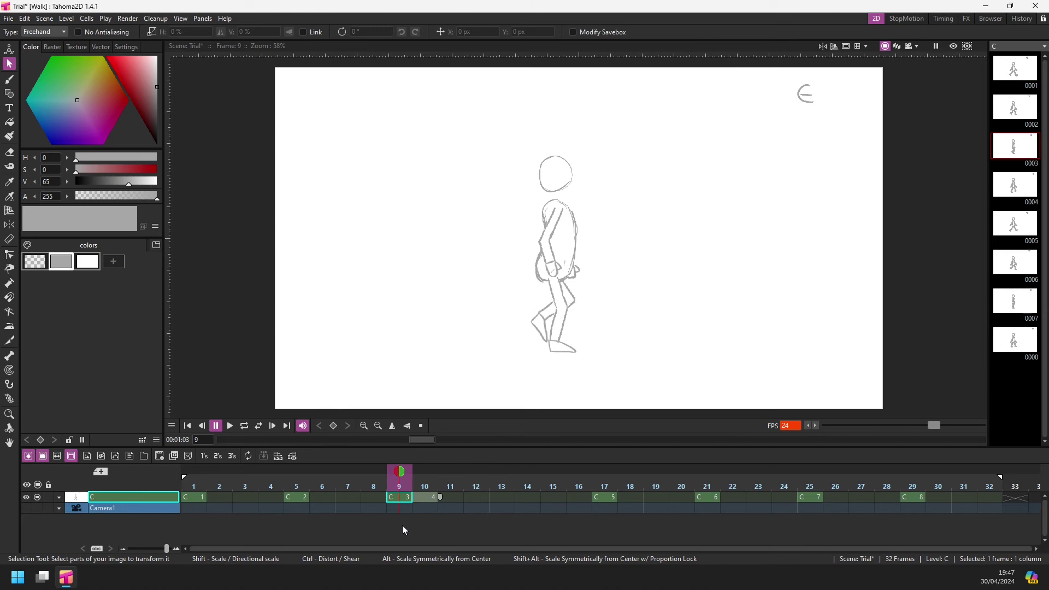
pyautogui.press('Right')
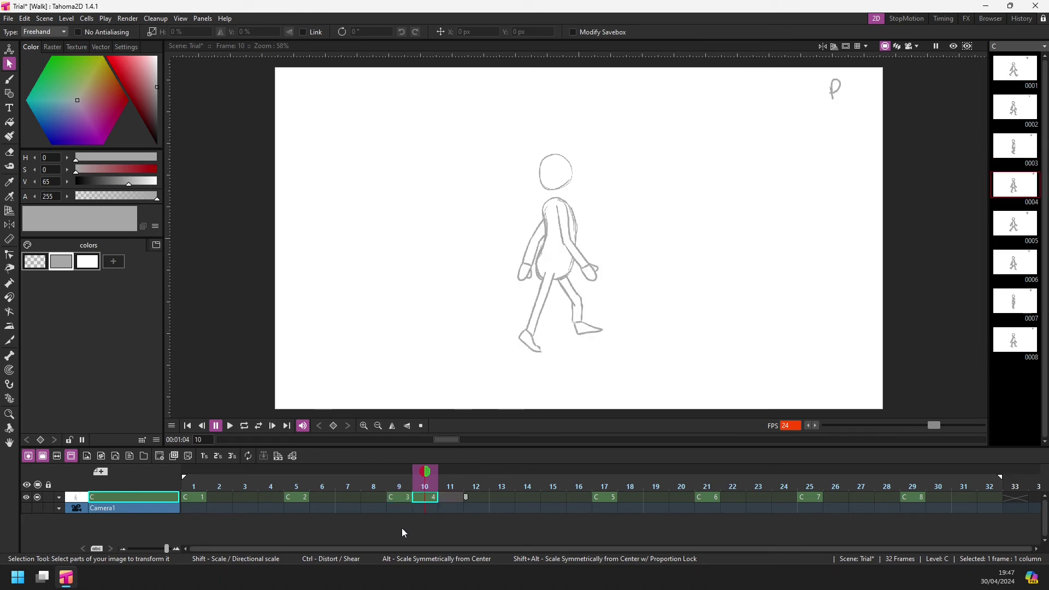
pyautogui.click(246, 425)
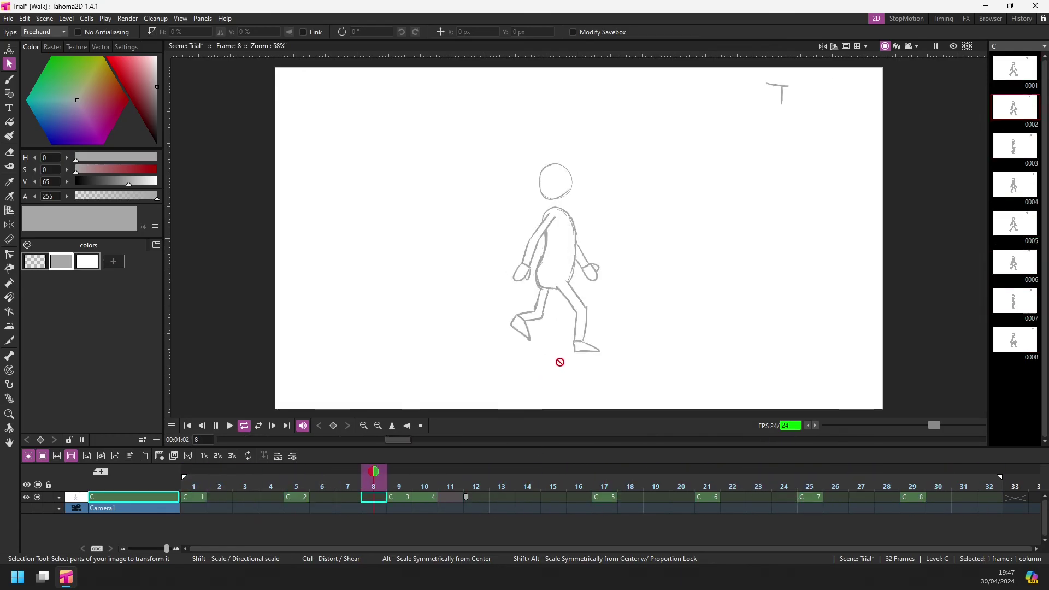
pyautogui.click(216, 425)
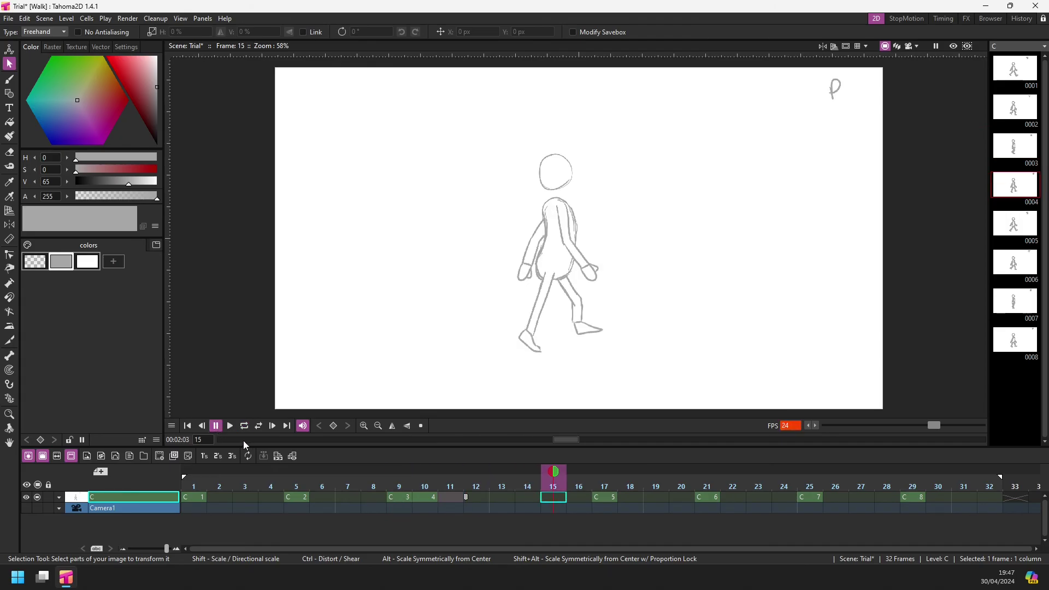
# Step: Move drawing C 4 back to start at frame 13 and save the scene
pyautogui.click(424, 496)
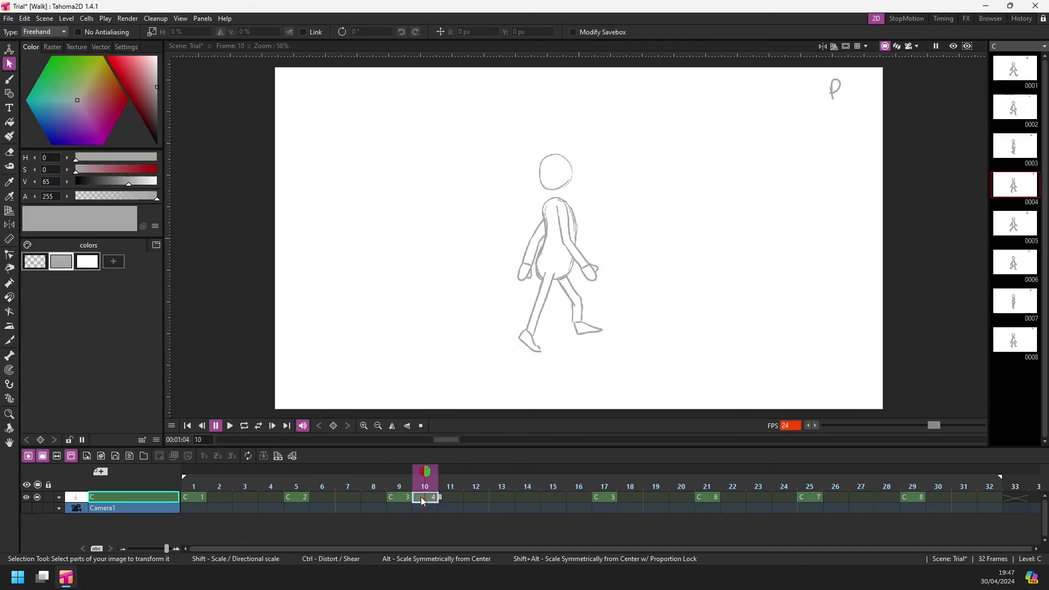
pyautogui.moveTo(421, 497); pyautogui.dragTo(490, 493)
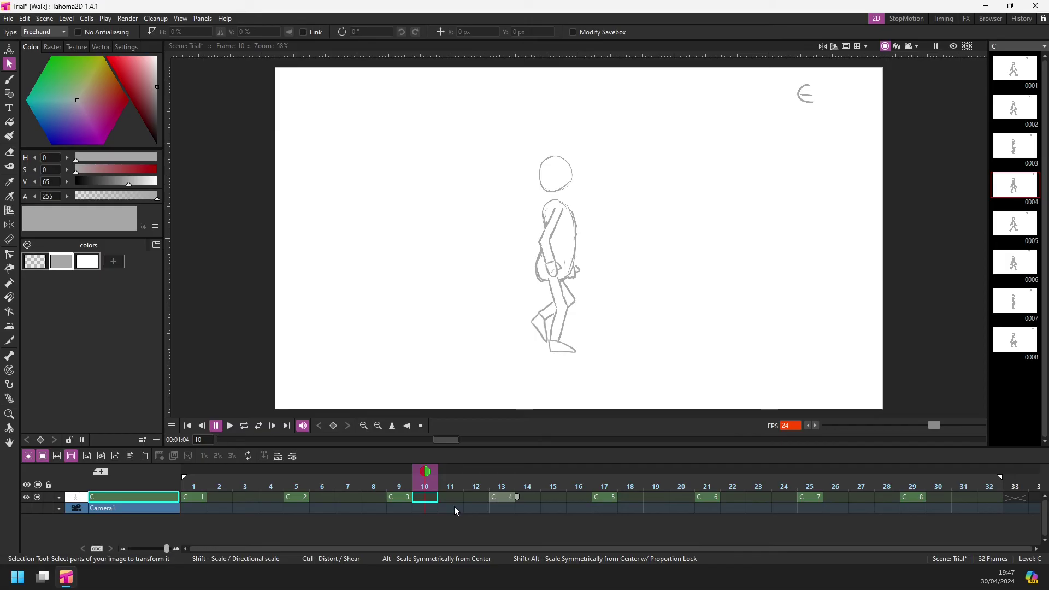
pyautogui.click(454, 506)
pyautogui.hotkey('ctrl', 's')
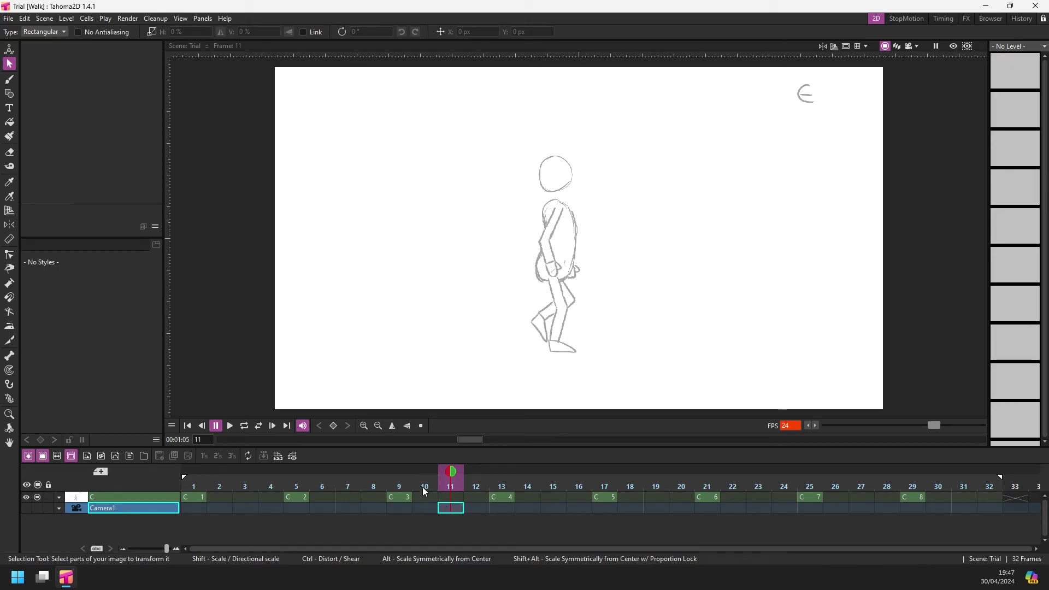
# Step: Step through frames 10–12 to confirm empty frame 11 holds drawing C 3
pyautogui.click(429, 499)
pyautogui.press('Left')
pyautogui.press('Right')
pyautogui.press('Right')
pyautogui.press('Right')
pyautogui.press('Right')
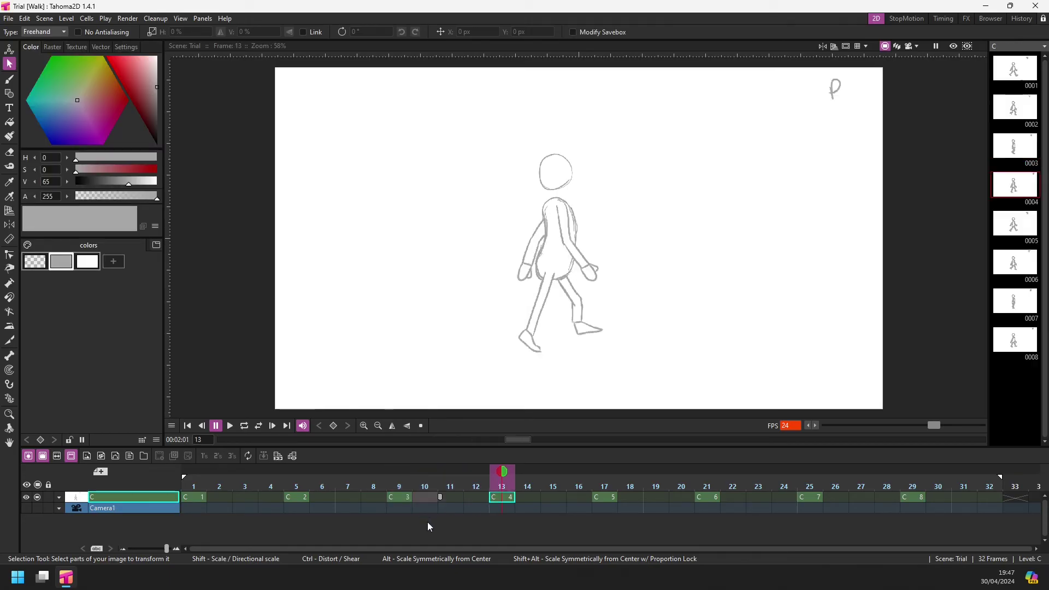
pyautogui.press('Left')
pyautogui.press('Left')
pyautogui.press('Left')
pyautogui.press('Left')
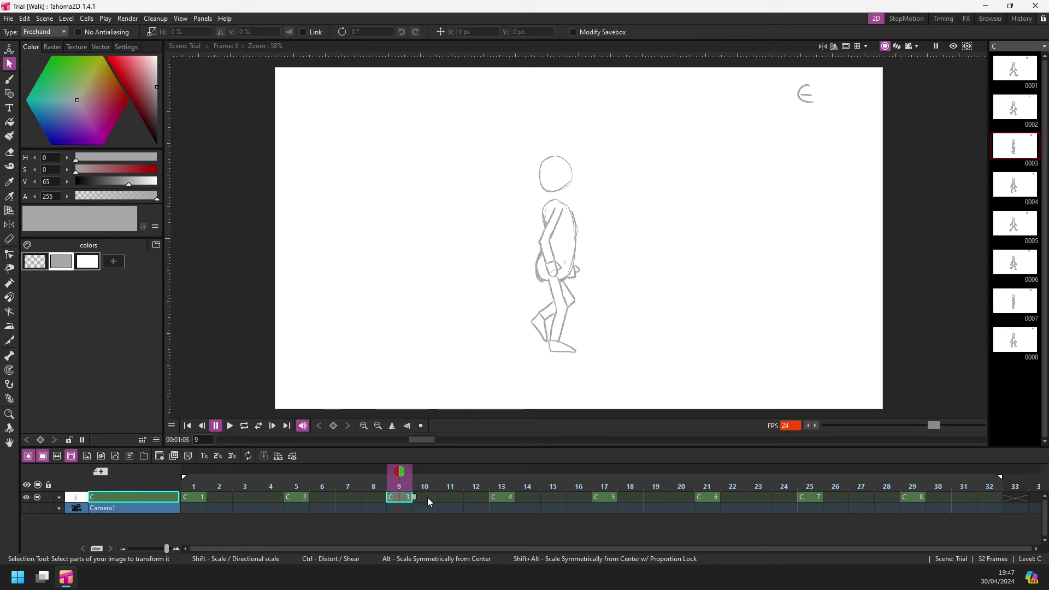
pyautogui.press('Right')
pyautogui.press('Right')
pyautogui.click(473, 499)
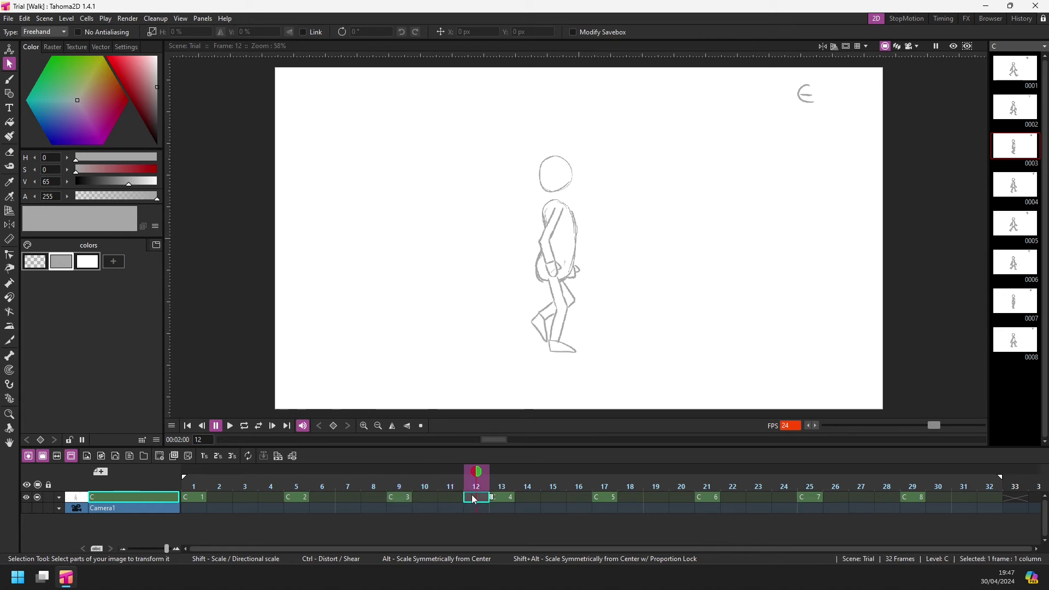
pyautogui.click(451, 498)
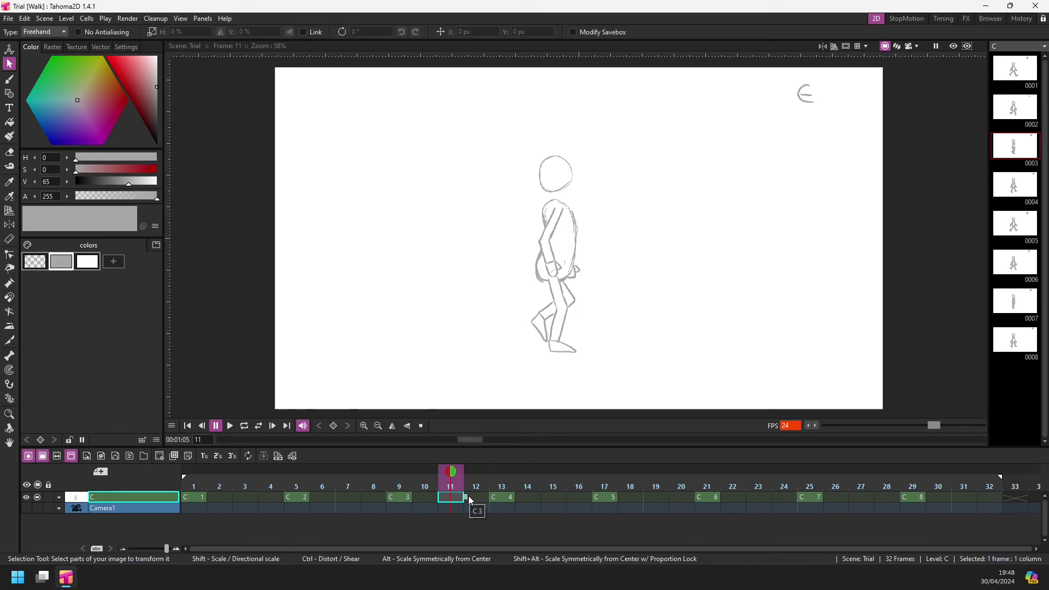
# Step: Apply a Stop Frame Hold to the frame-11 cell to end C3's hold
pyautogui.rightClick(452, 498)
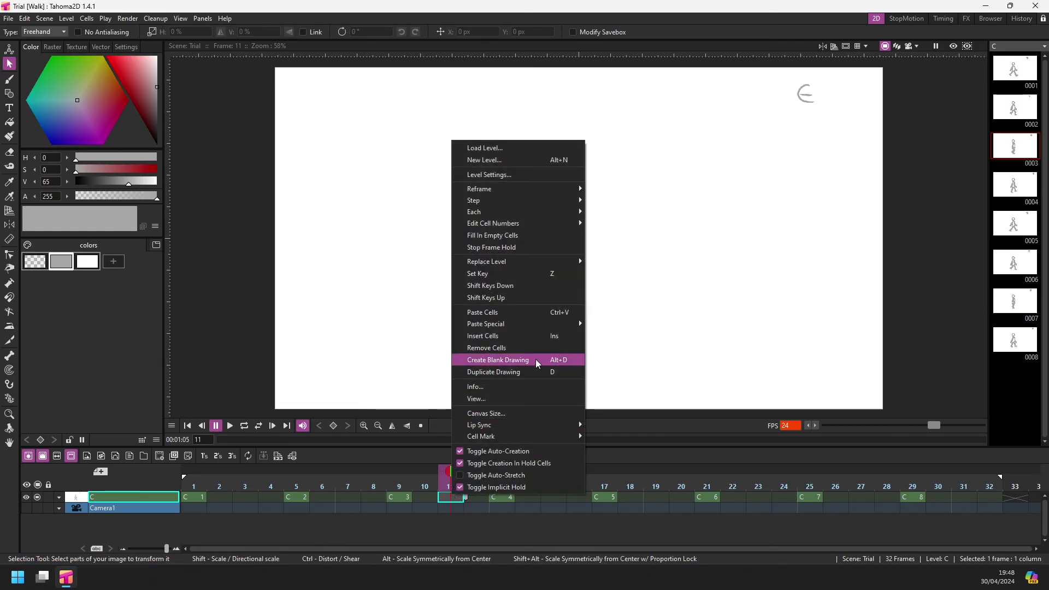
pyautogui.click(451, 499)
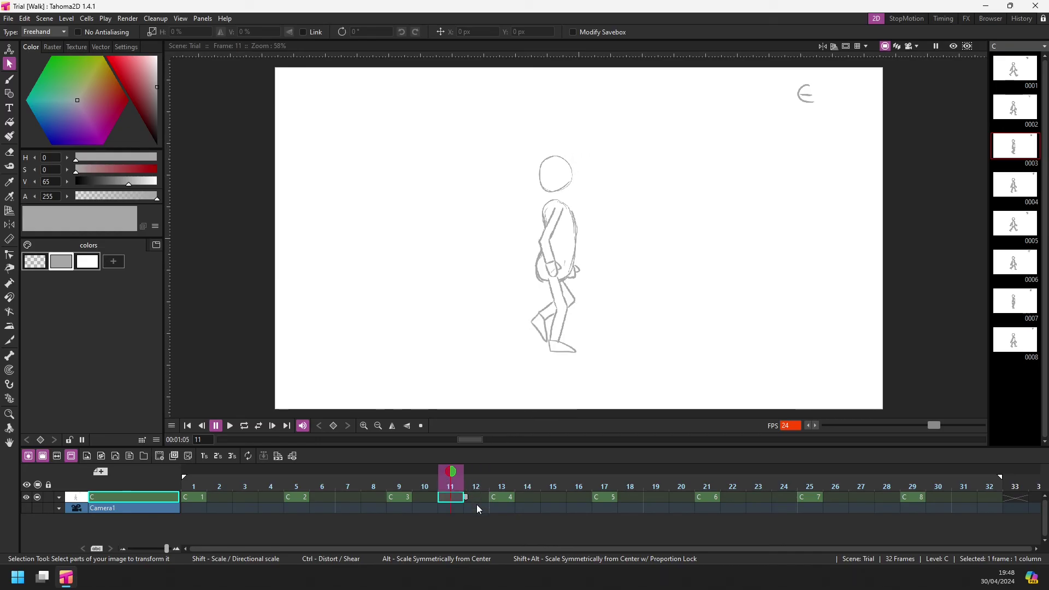
pyautogui.rightClick(446, 500)
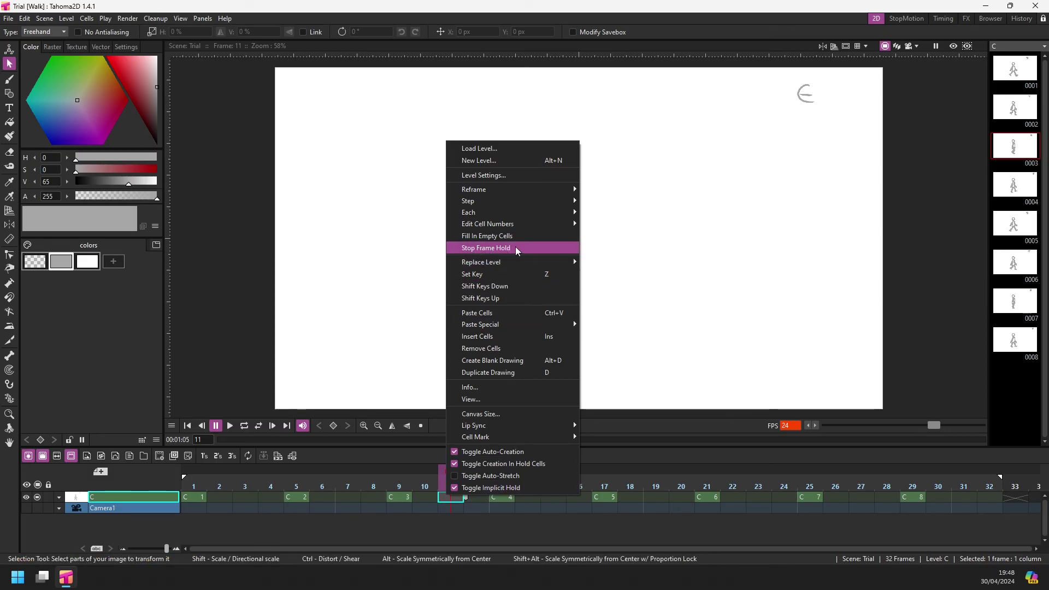
pyautogui.click(518, 250)
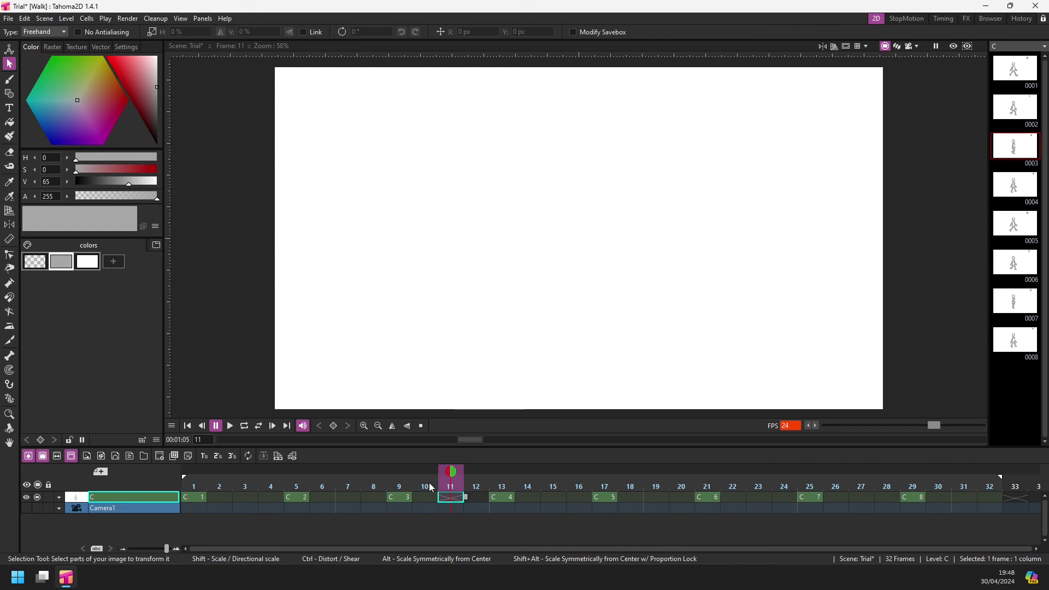
# Step: Step from frame 9 to frame 13 to confirm frames 11–12 show a blank canvas
pyautogui.click(396, 485)
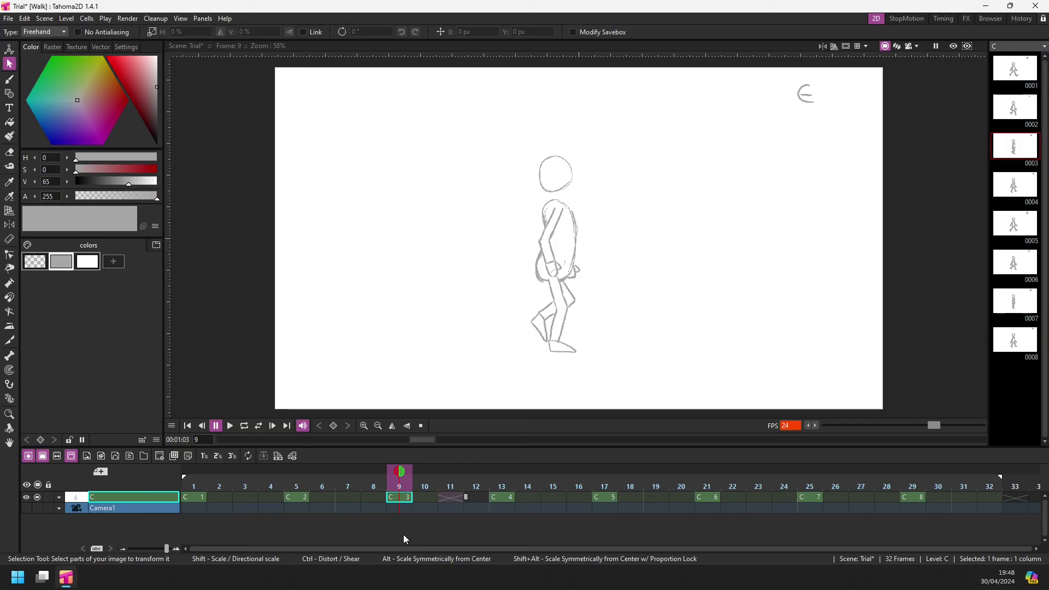
pyautogui.press('Right')
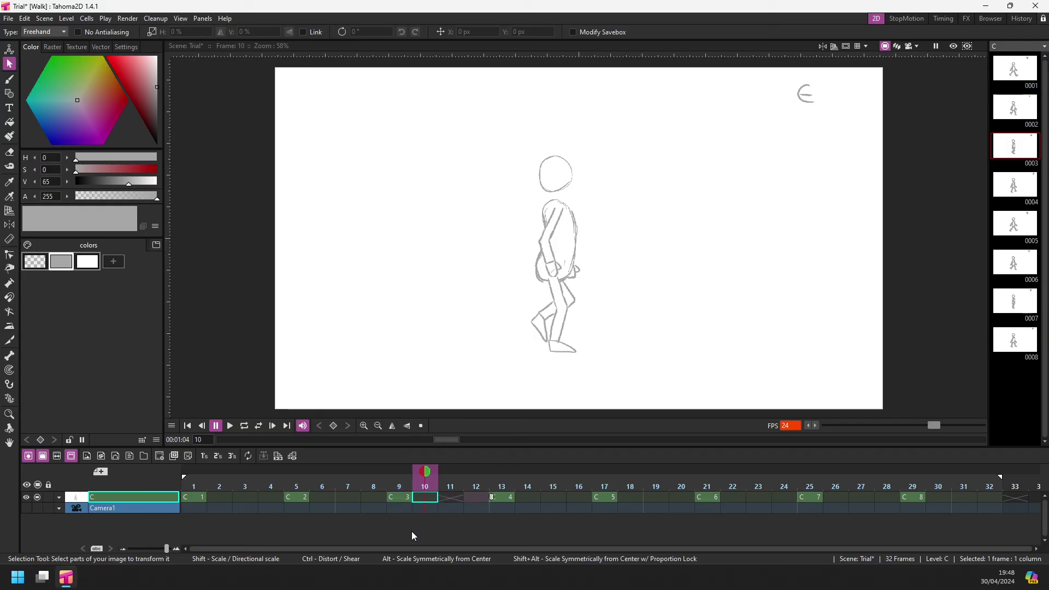
pyautogui.press('Right')
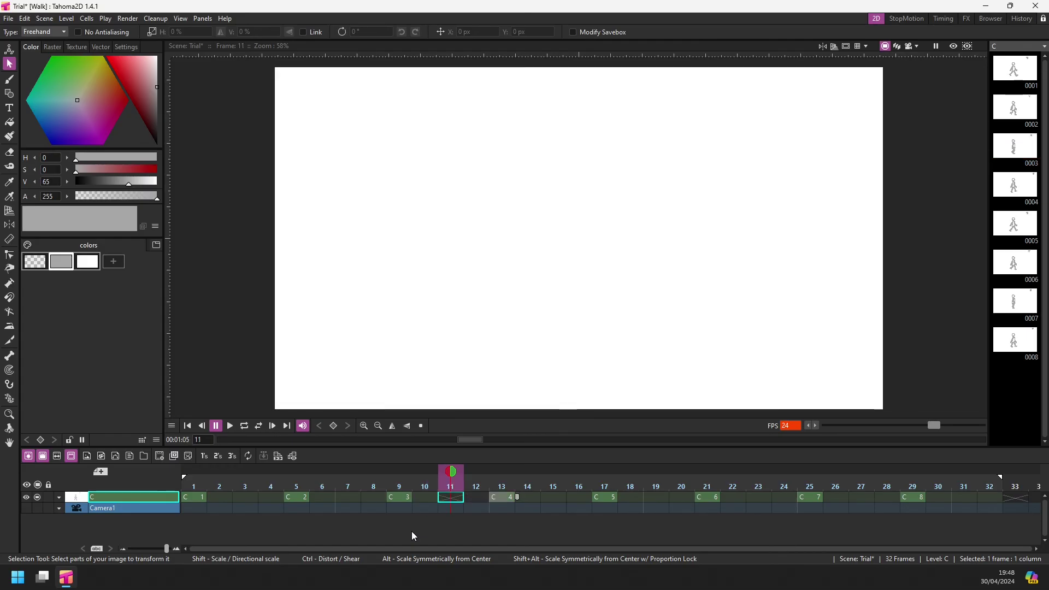
pyautogui.press('Right')
pyautogui.press('Right')
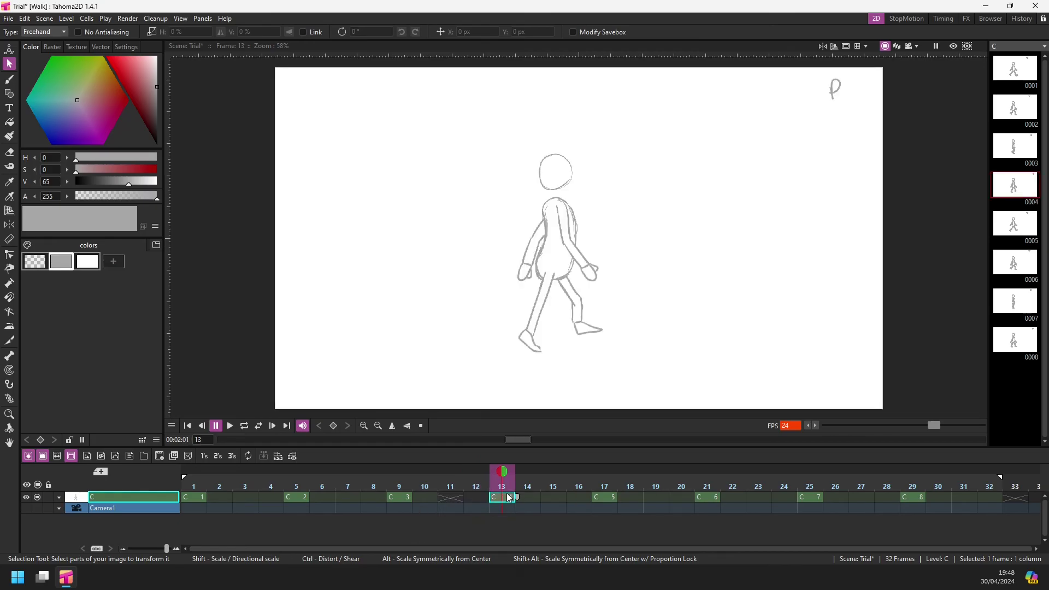
pyautogui.click(449, 477)
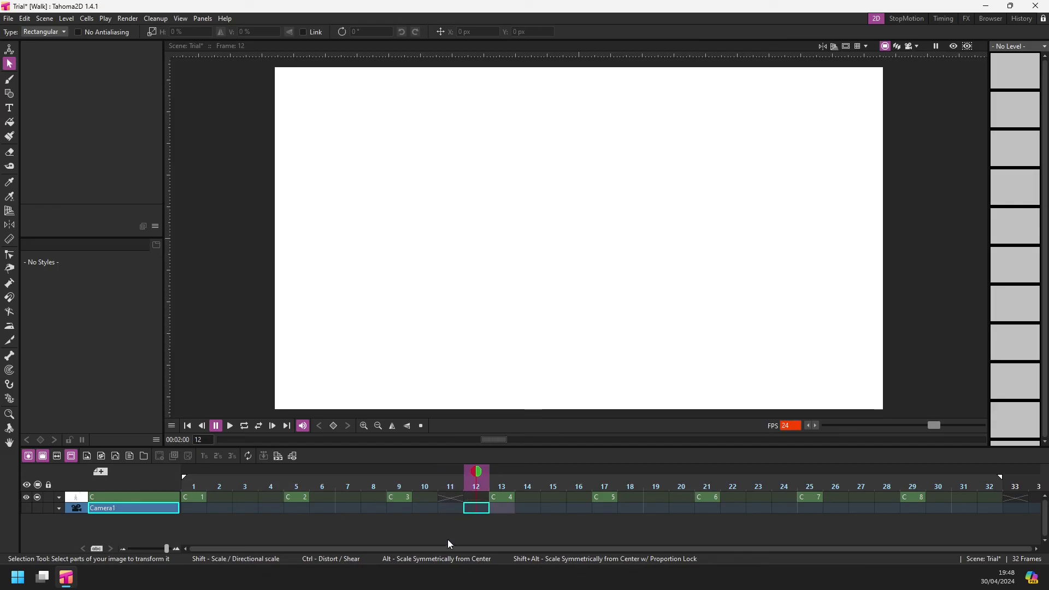
# Step: Move C4 to frame 15 to preview the longer gap, then return it to frame 13
pyautogui.click(499, 498)
pyautogui.moveTo(499, 499); pyautogui.dragTo(554, 500)
pyautogui.click(453, 495)
pyautogui.press('Right')
pyautogui.press('Right')
pyautogui.press('Right')
pyautogui.press('Right')
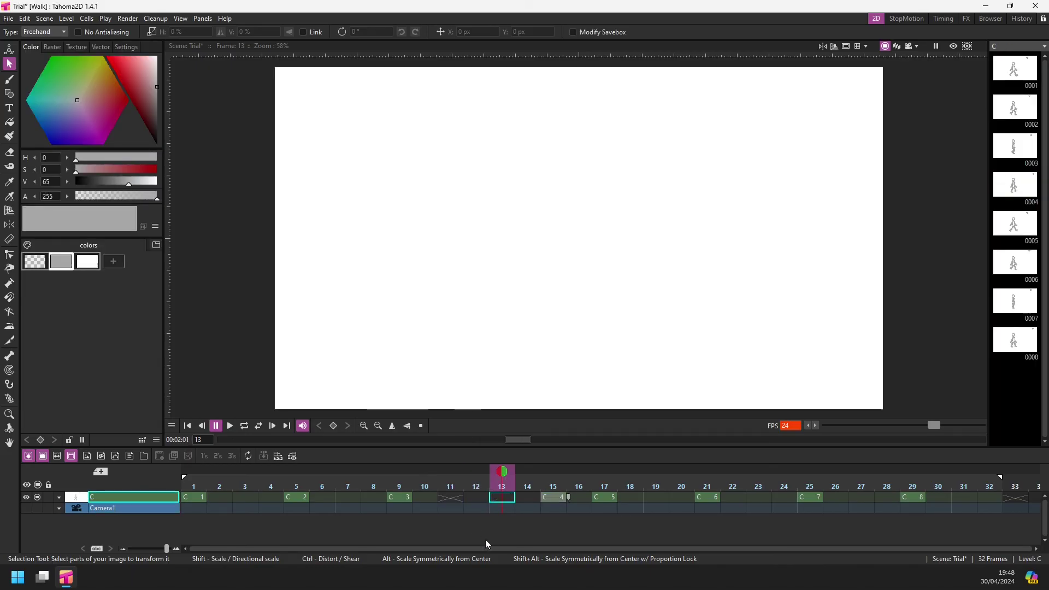
pyautogui.press('Left')
pyautogui.press('Left')
pyautogui.press('Left')
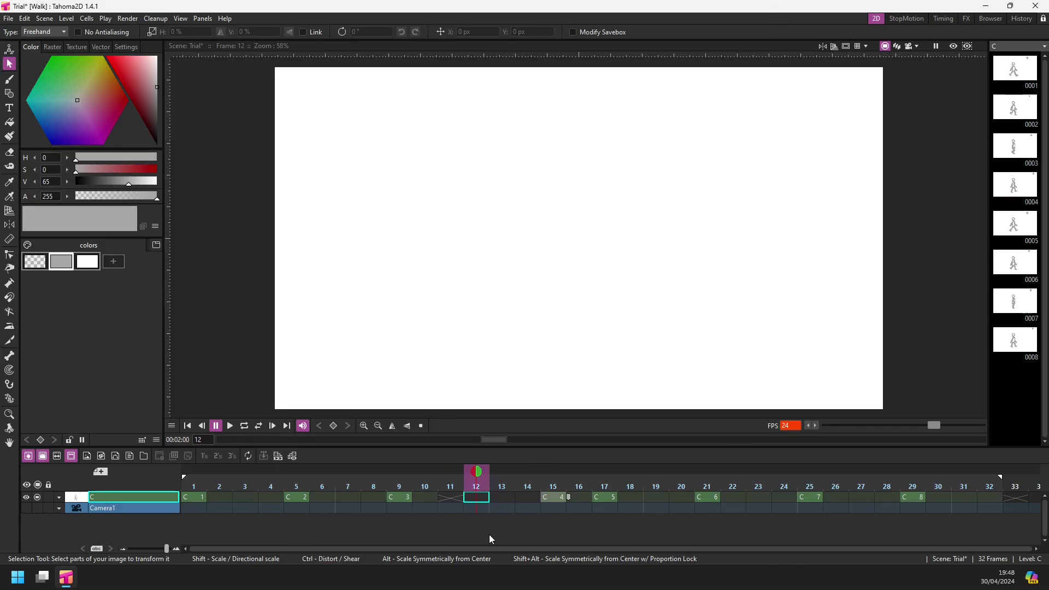
pyautogui.press('Right')
pyautogui.press('Right')
pyautogui.press('Right')
pyautogui.press('Left')
pyautogui.moveTo(554, 499); pyautogui.dragTo(503, 498)
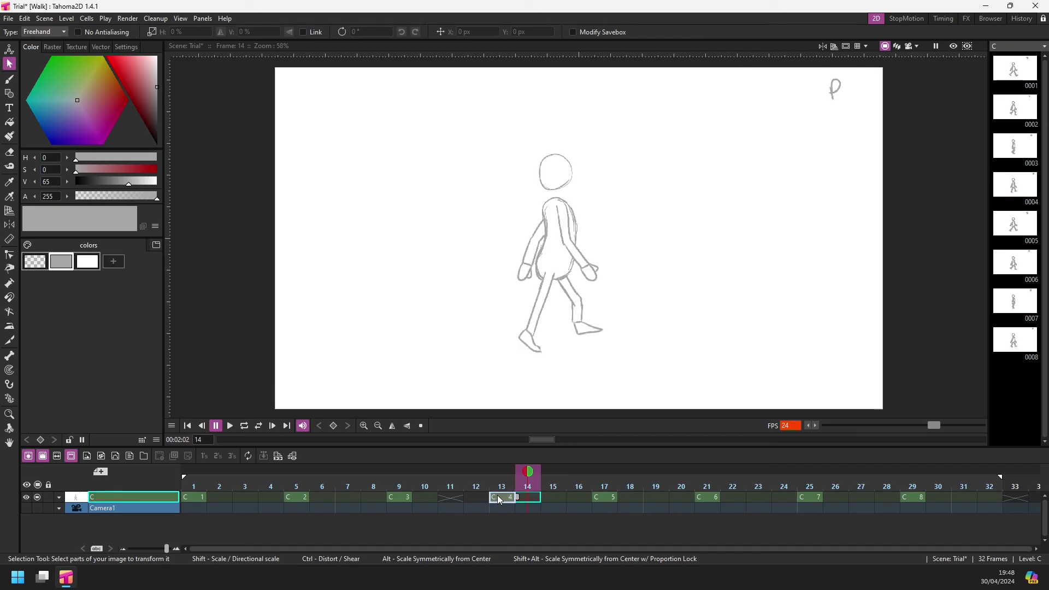
pyautogui.press('Left')
pyautogui.press('Left')
pyautogui.press('Left')
pyautogui.press('Left')
pyautogui.press('Left')
pyautogui.press('Left')
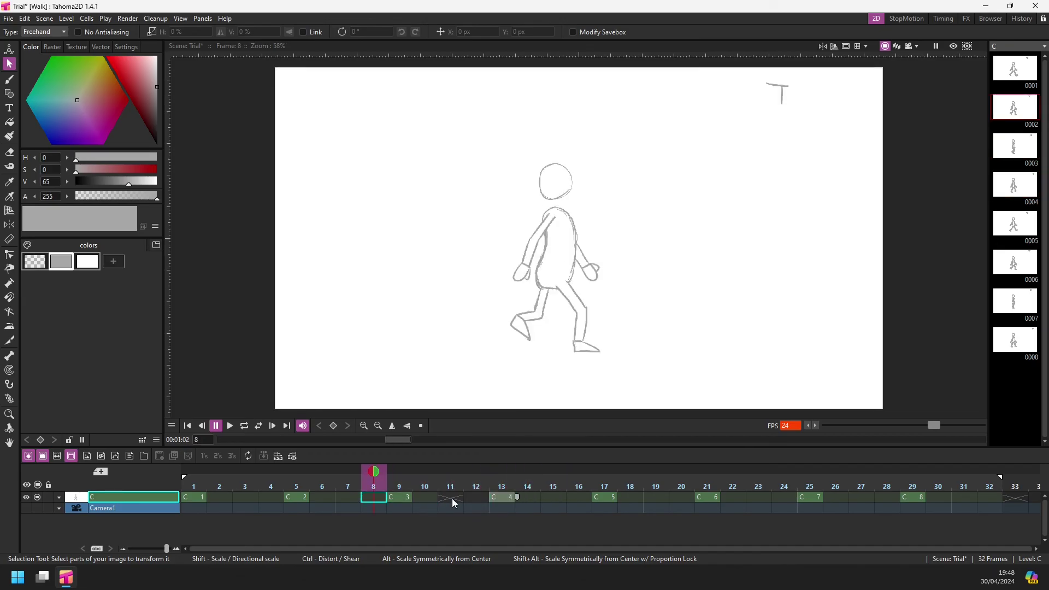
# Step: Review frames 9–13 around the stop frame at 11, then save the scene
pyautogui.click(452, 498)
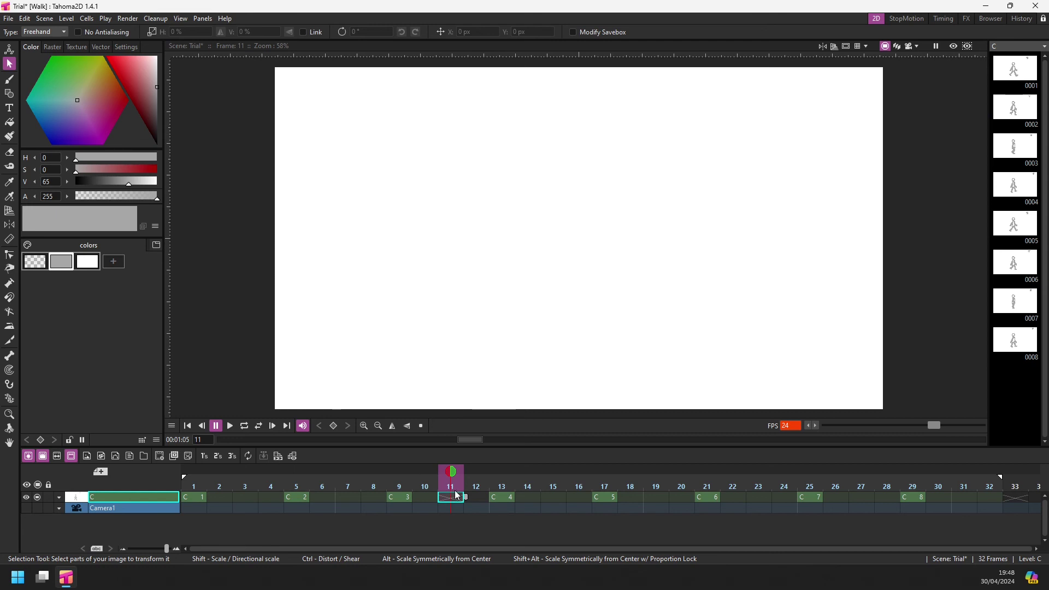
pyautogui.click(453, 498)
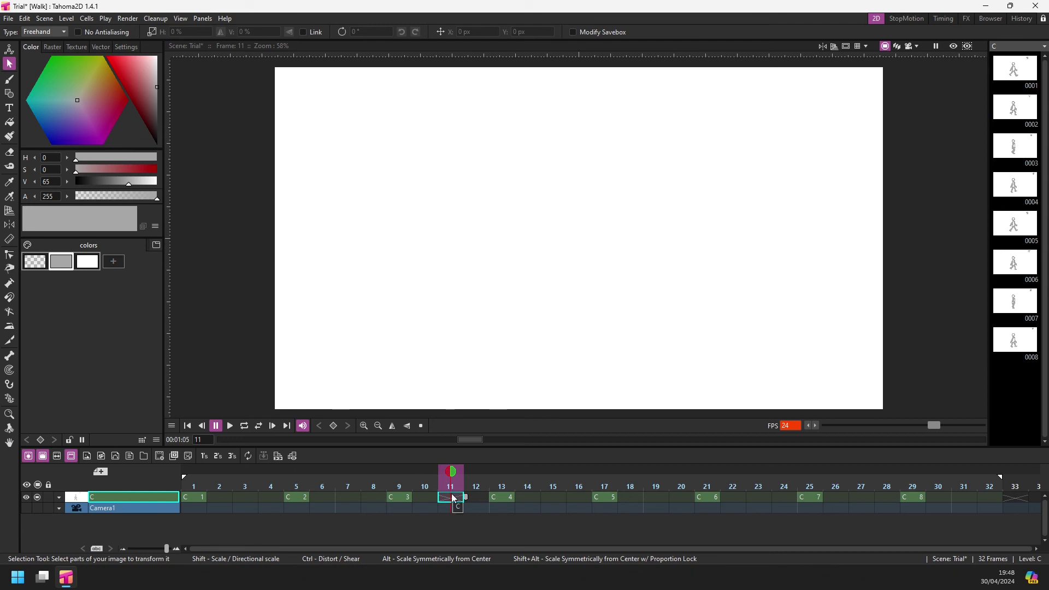
pyautogui.click(404, 498)
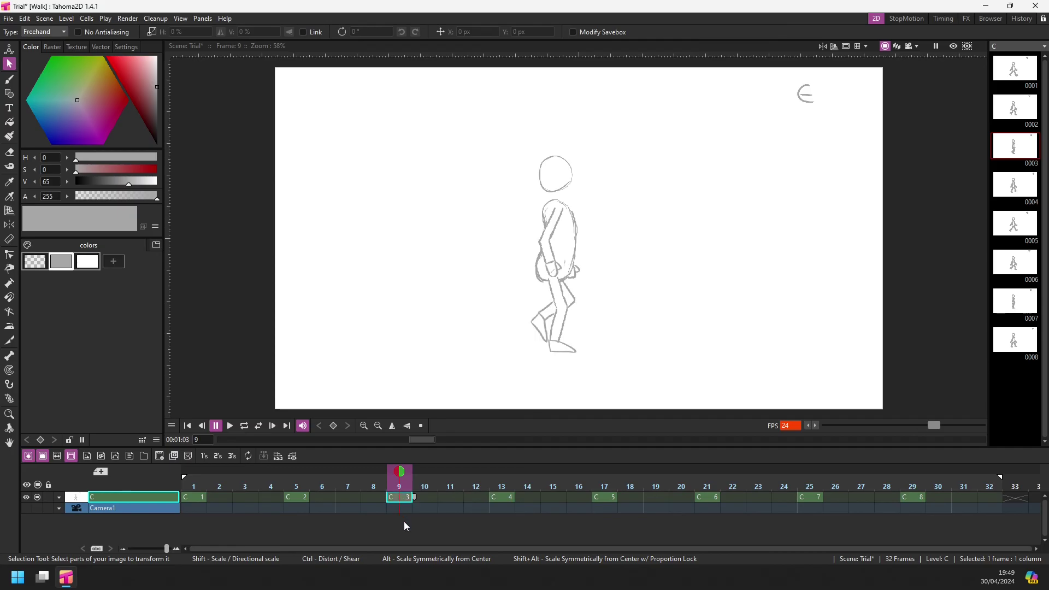
pyautogui.press('Right')
pyautogui.press('Right')
pyautogui.press('Right')
pyautogui.press('Right')
pyautogui.press('Left')
pyautogui.press('Left')
pyautogui.press('Left')
pyautogui.press('Left')
pyautogui.press('Right')
pyautogui.press('Right')
pyautogui.press('Right')
pyautogui.press('Right')
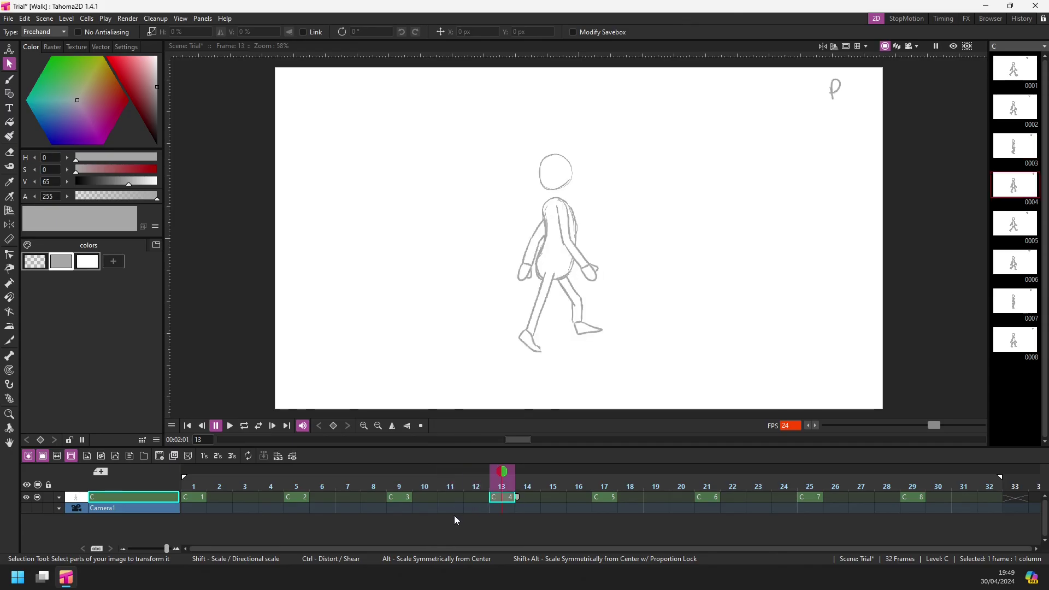
pyautogui.hotkey('ctrl', 's')
# Step: Undo the stop at frame 11 so C3 holds through frame 12, and save the scene
pyautogui.click(451, 497)
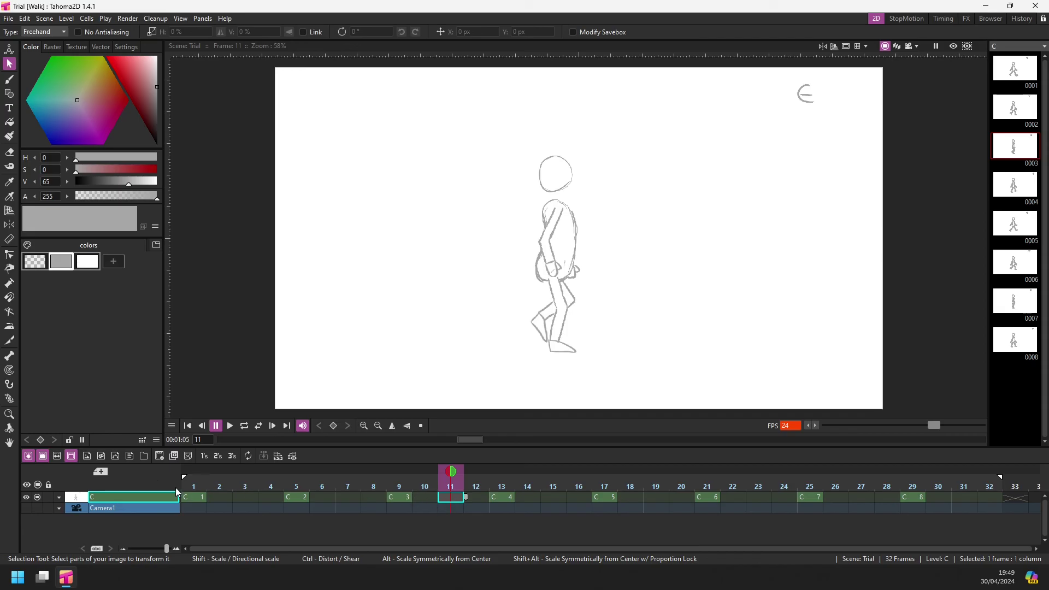
pyautogui.click(189, 456)
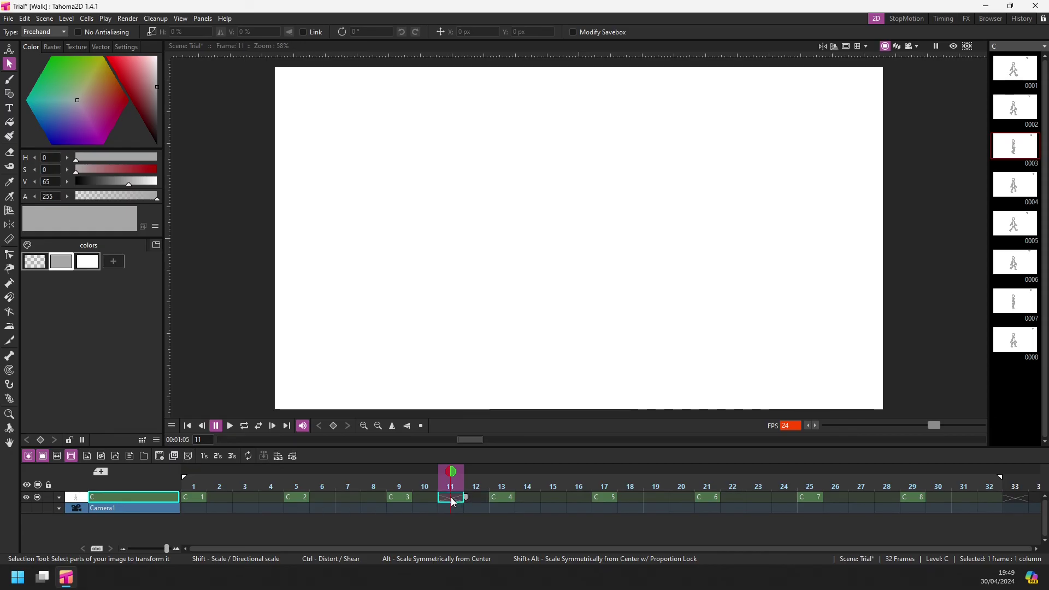
pyautogui.click(425, 497)
pyautogui.click(445, 497)
pyautogui.click(475, 497)
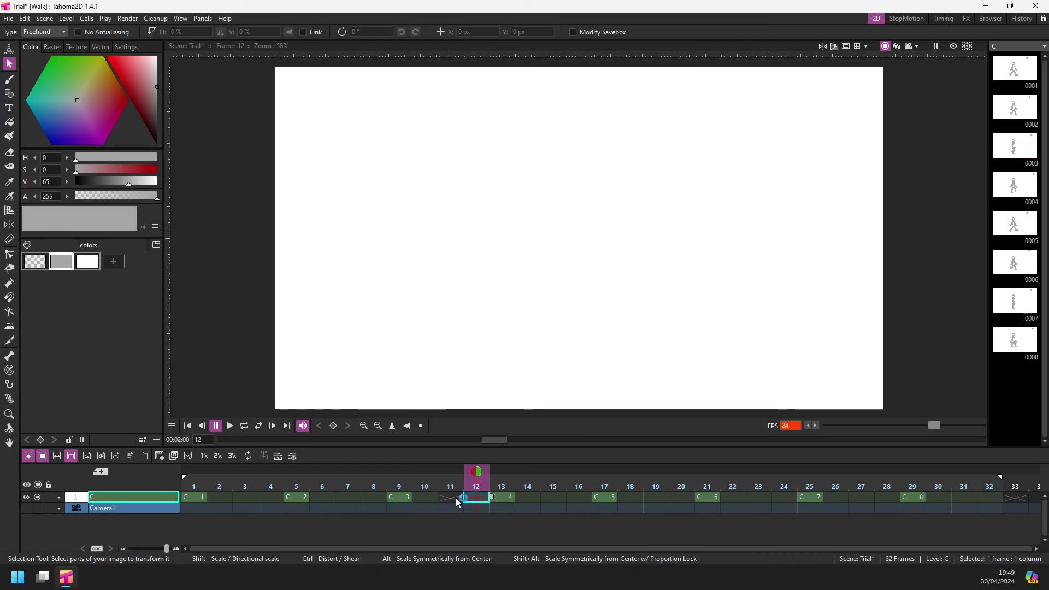
pyautogui.click(452, 498)
pyautogui.hotkey('ctrl', 'z')
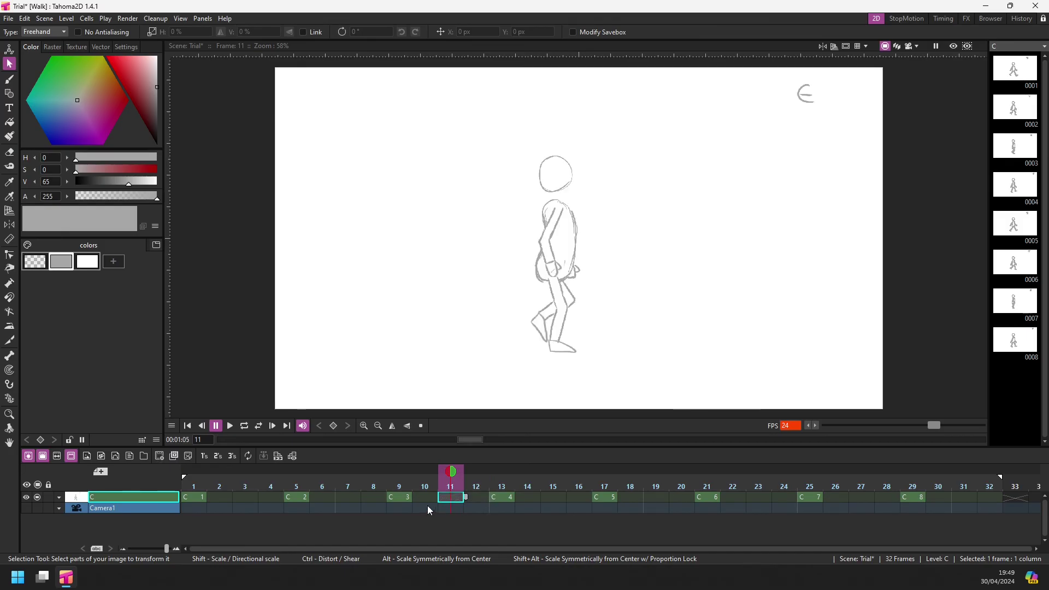
pyautogui.click(424, 496)
pyautogui.hotkey('ctrl', 's')
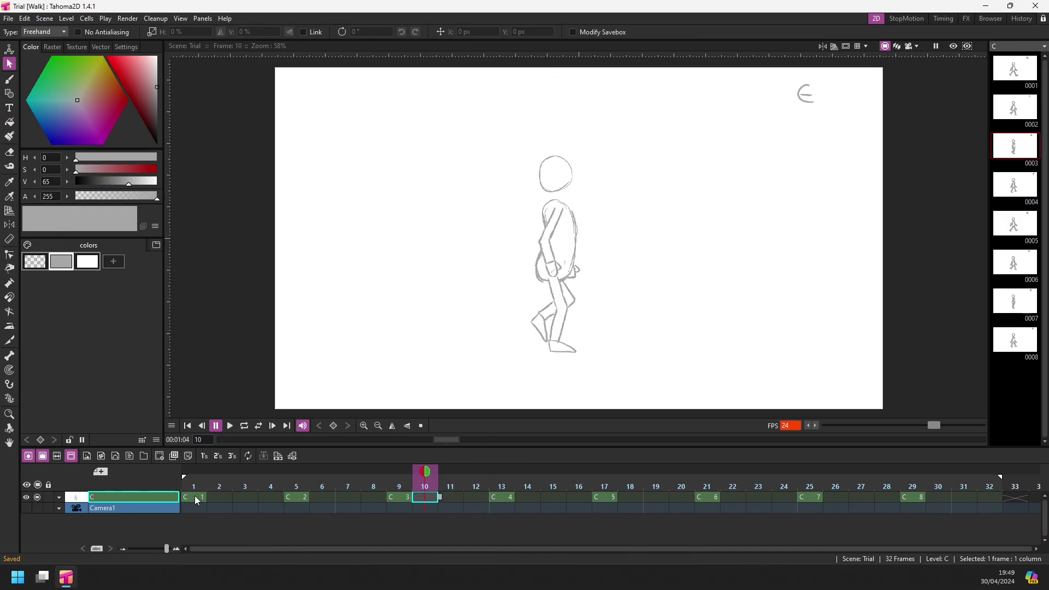
pyautogui.click(195, 496)
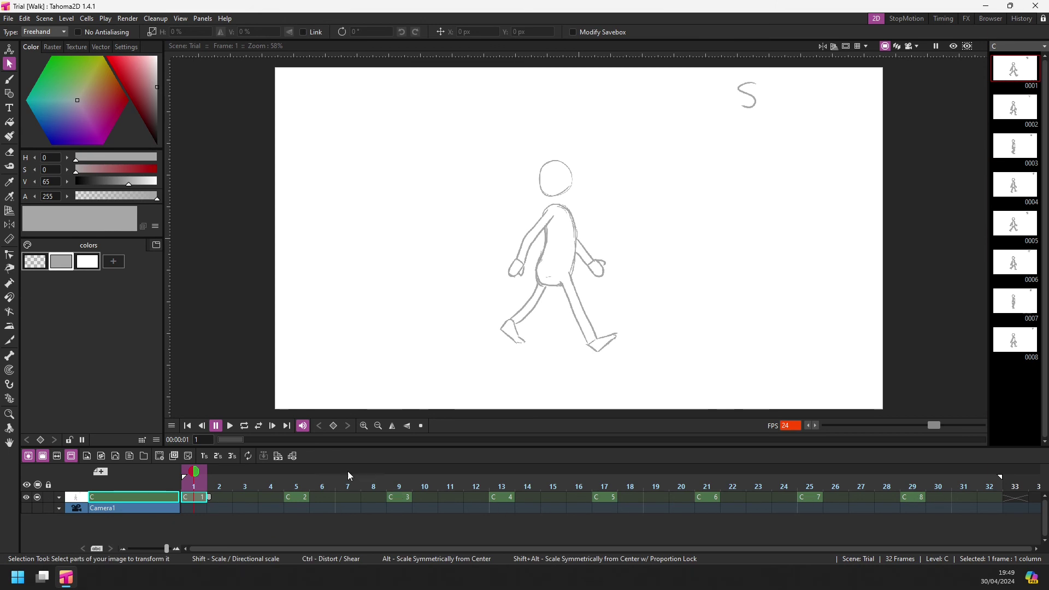
# Step: Convert the scene to explicit holds and inspect the first frames of the walk
pyautogui.click(224, 495)
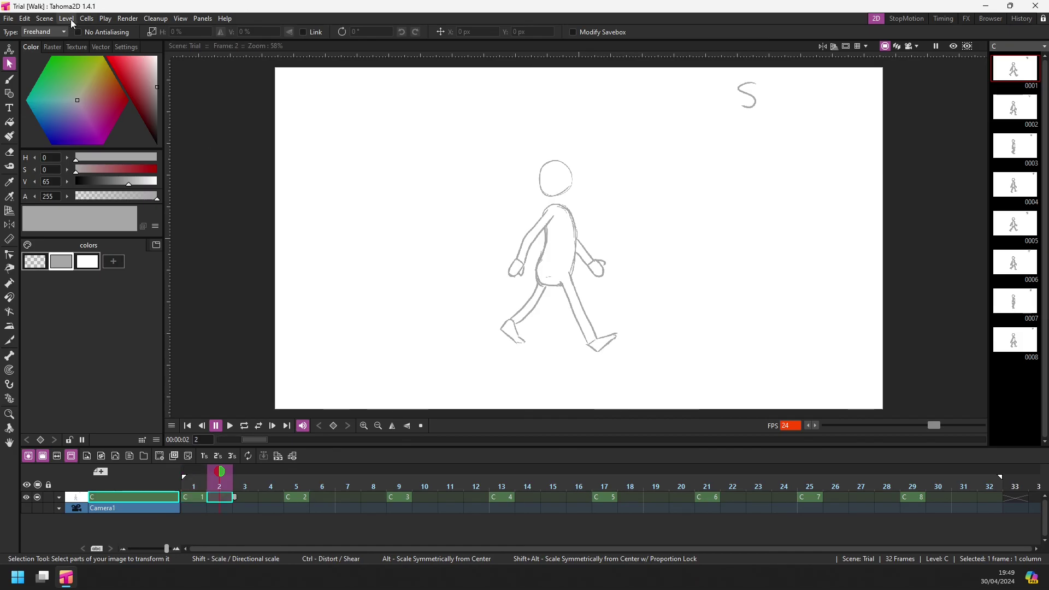
pyautogui.click(44, 19)
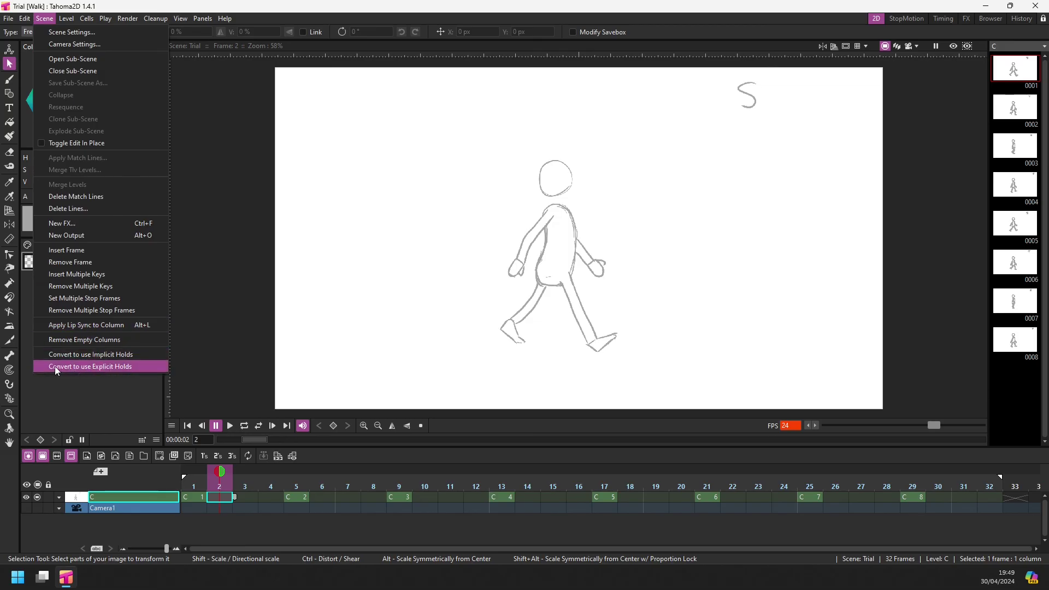
pyautogui.click(132, 365)
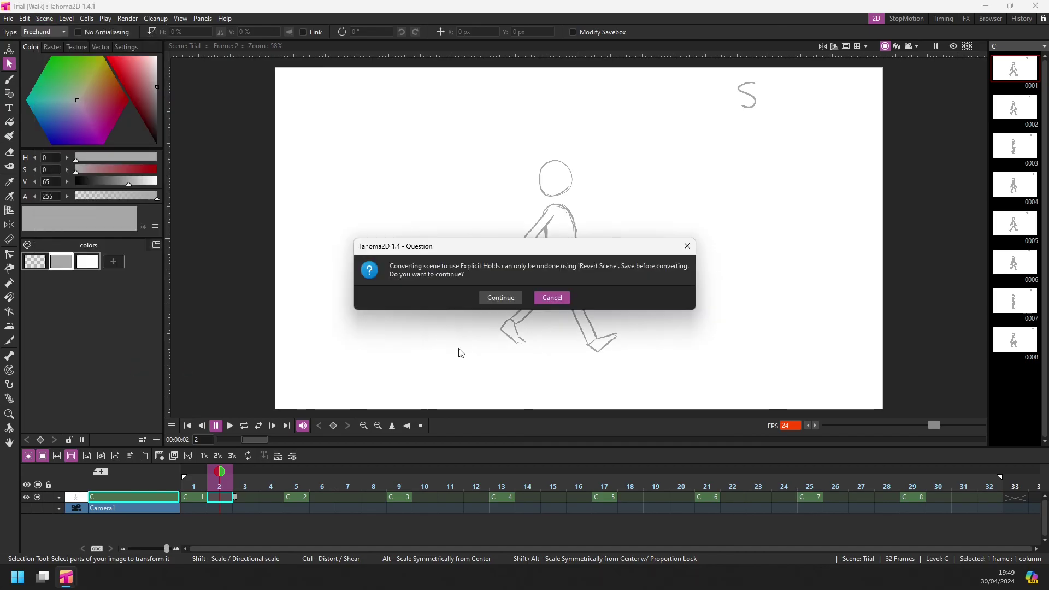
pyautogui.click(508, 297)
pyautogui.click(245, 508)
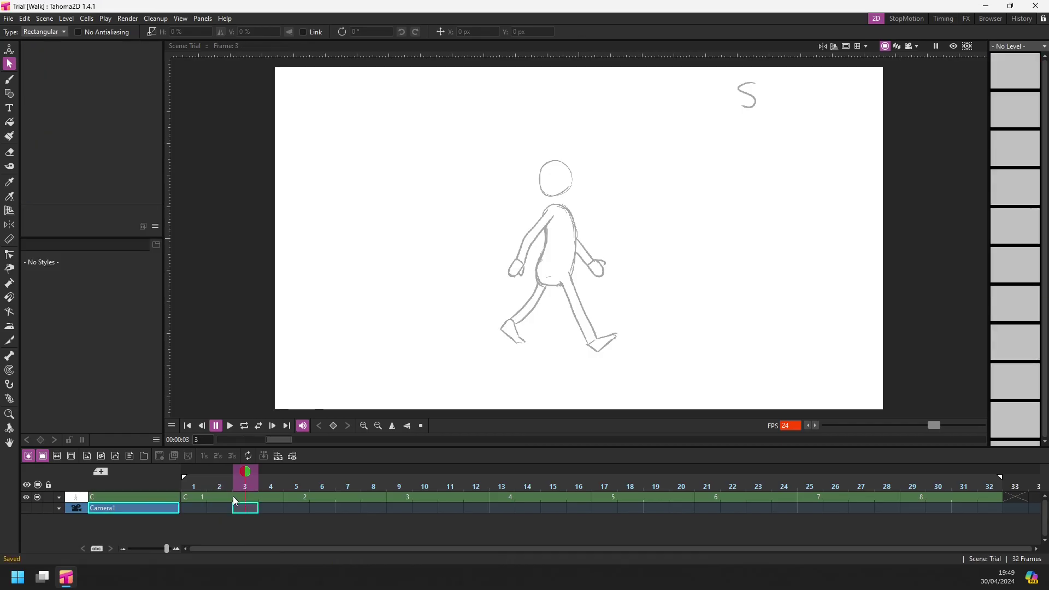
pyautogui.click(193, 497)
pyautogui.press('Right')
pyautogui.press('Right')
pyautogui.press('Right')
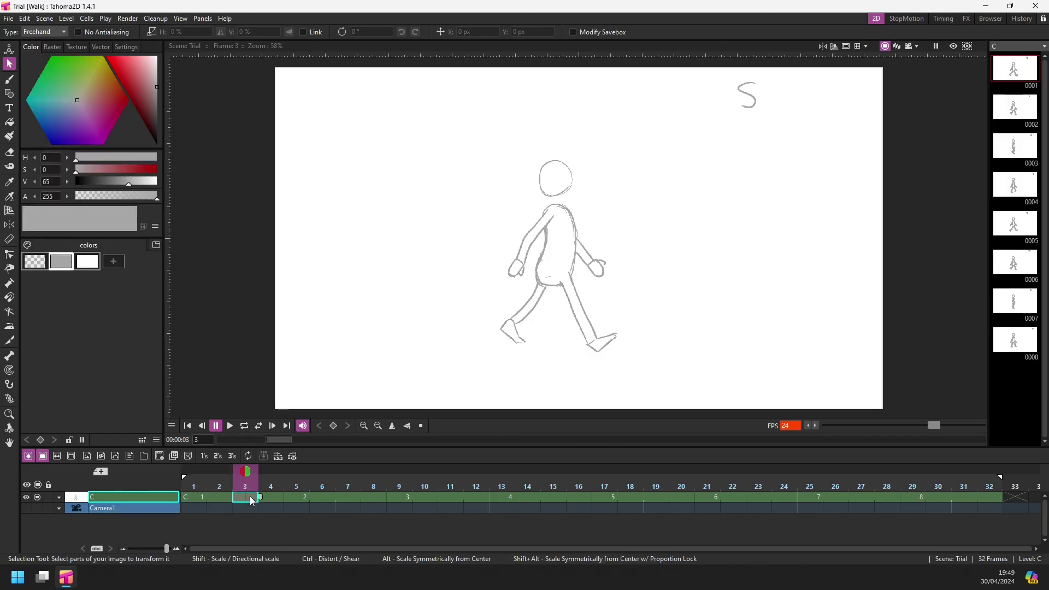
pyautogui.click(237, 497)
pyautogui.click(189, 496)
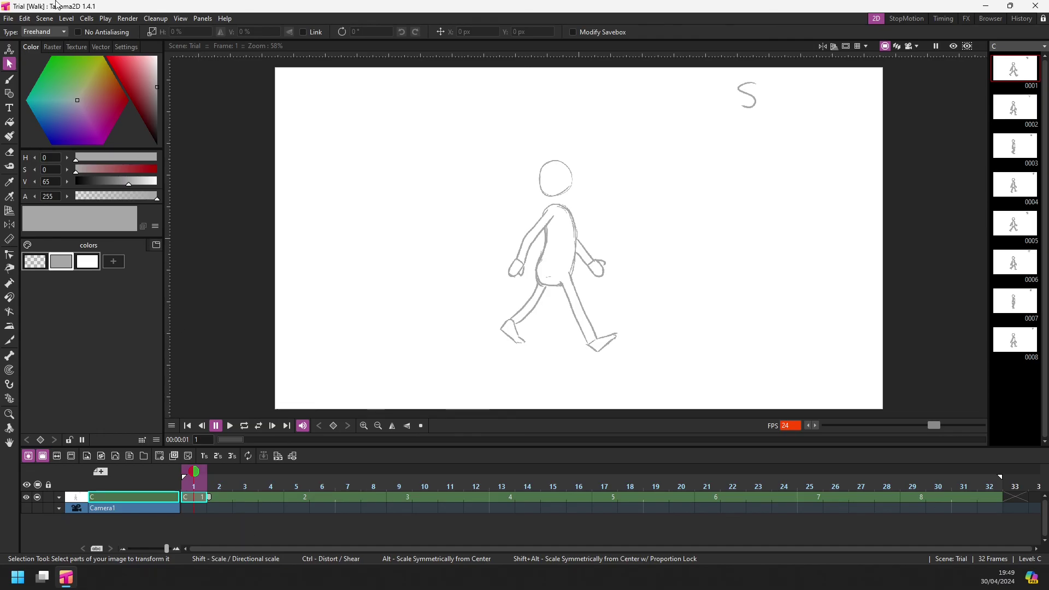
# Step: Convert back to implicit holds and check C1–C4 start at frames 1, 5, 9 and 13
pyautogui.click(45, 20)
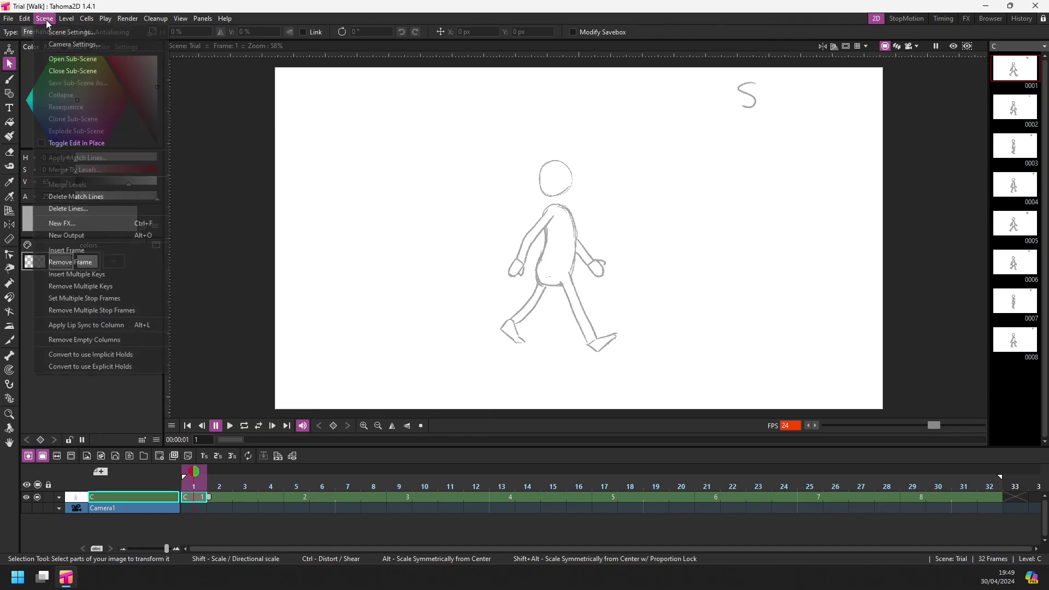
pyautogui.click(123, 354)
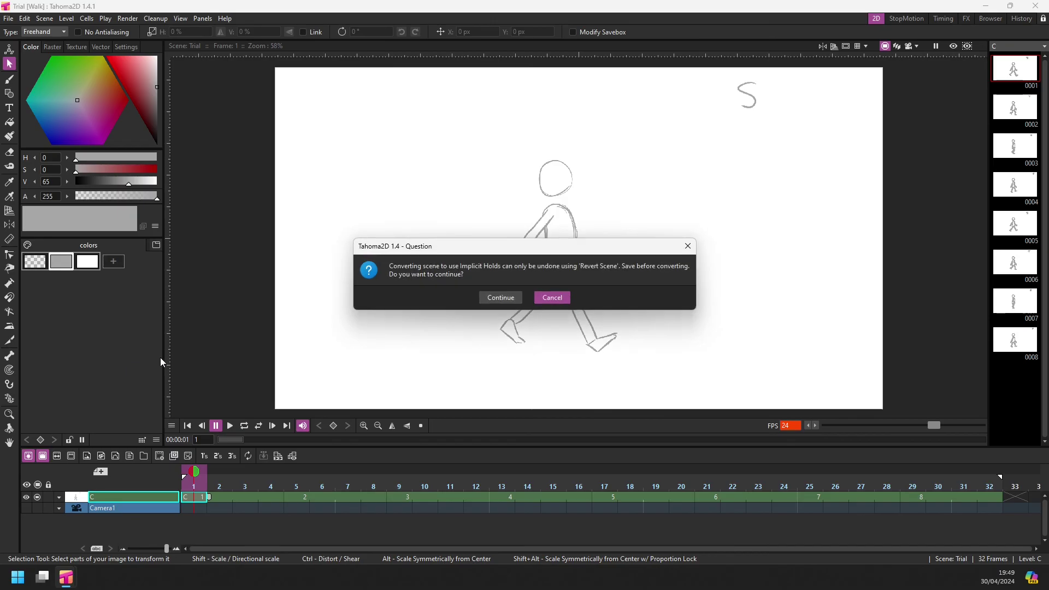
pyautogui.click(500, 297)
pyautogui.click(192, 508)
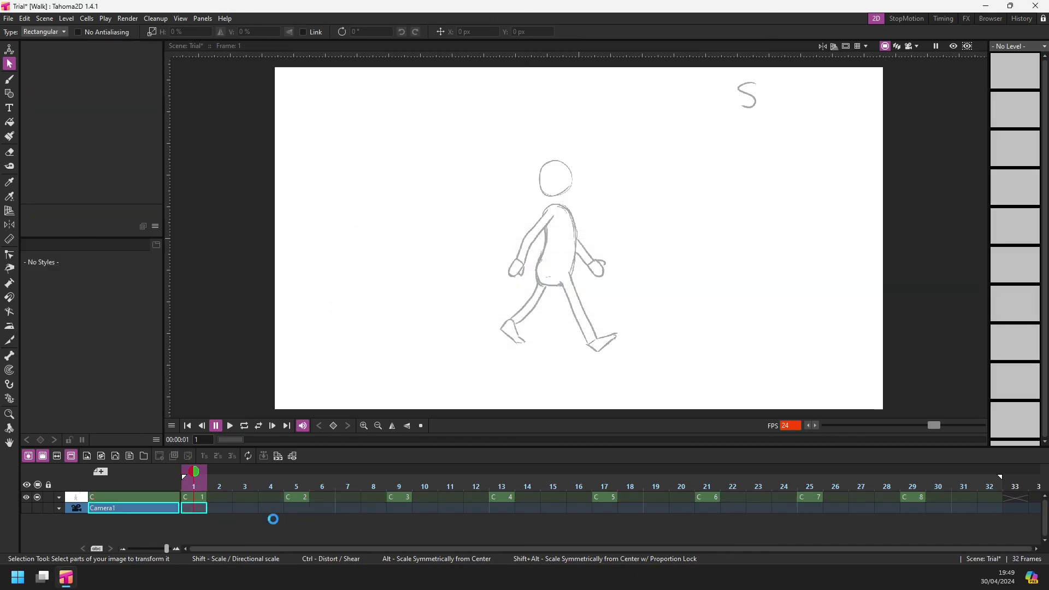
pyautogui.click(300, 499)
pyautogui.click(400, 496)
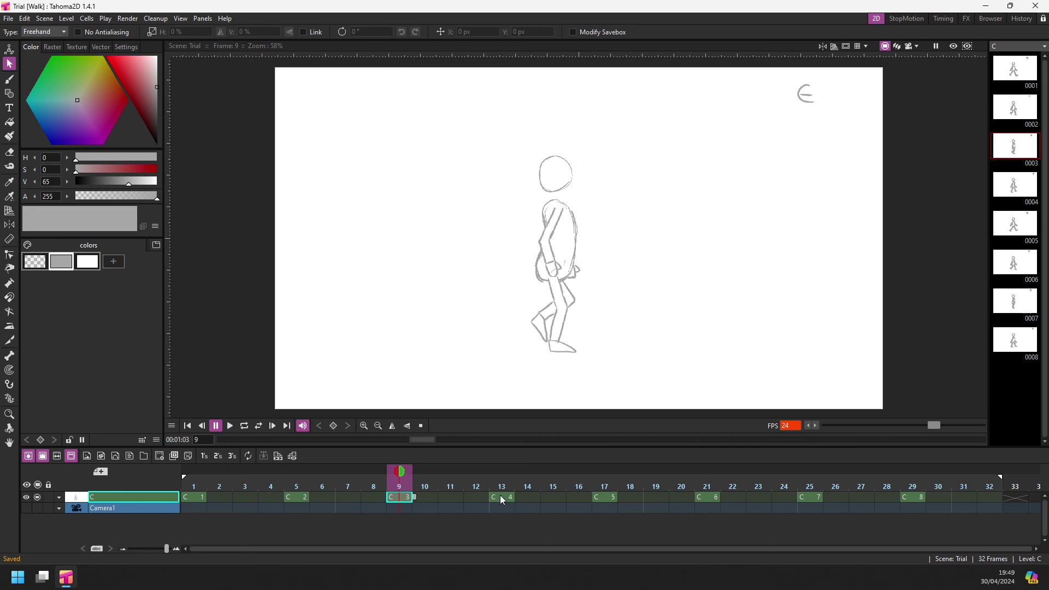
pyautogui.click(500, 495)
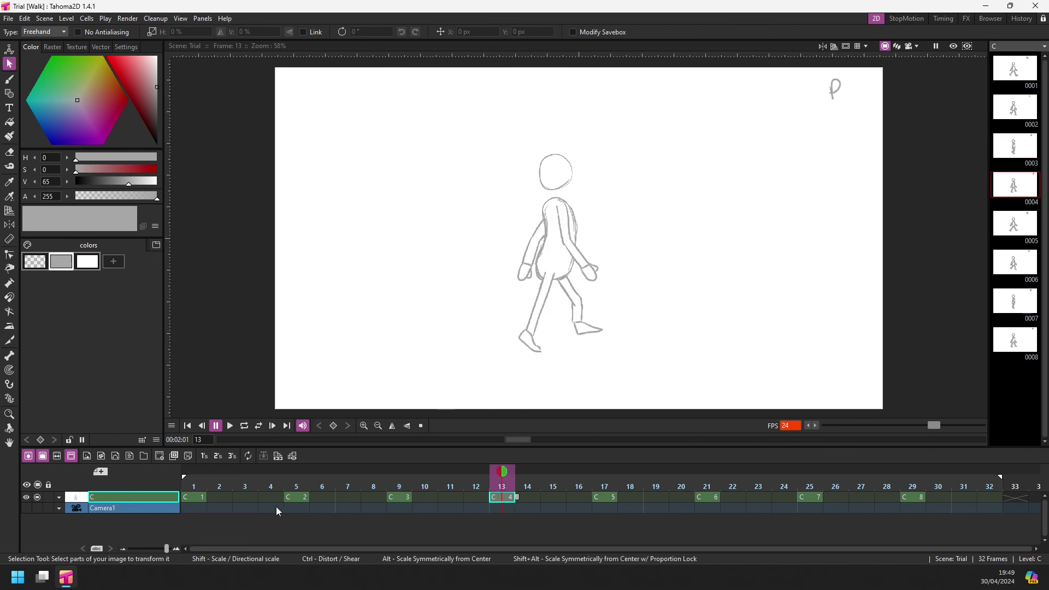
# Step: Toggle Implicit Hold off and on, stepping through the held frames after C1
pyautogui.click(194, 511)
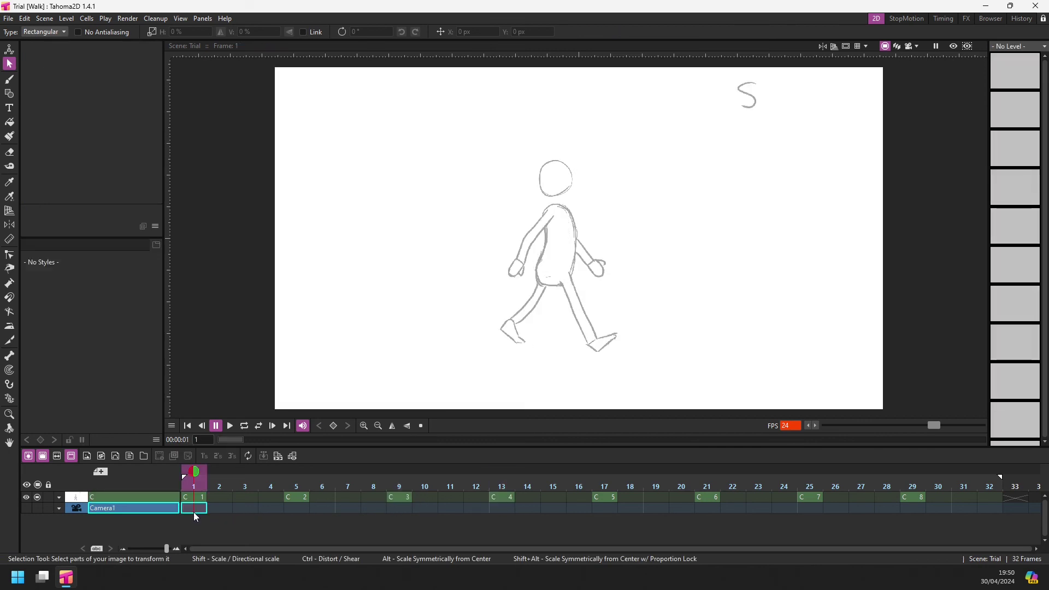
pyautogui.click(71, 456)
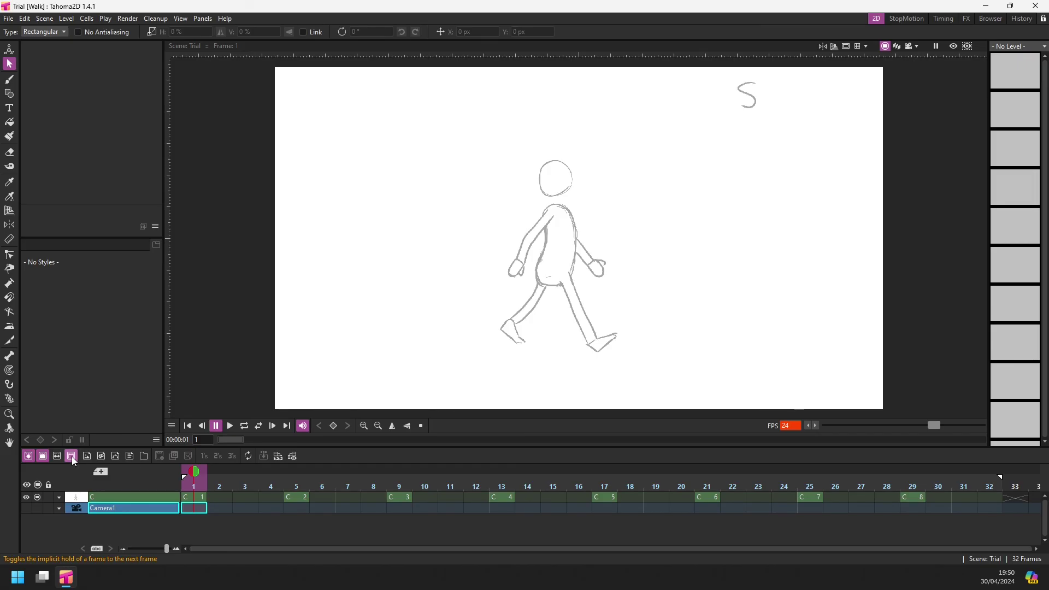
pyautogui.click(71, 457)
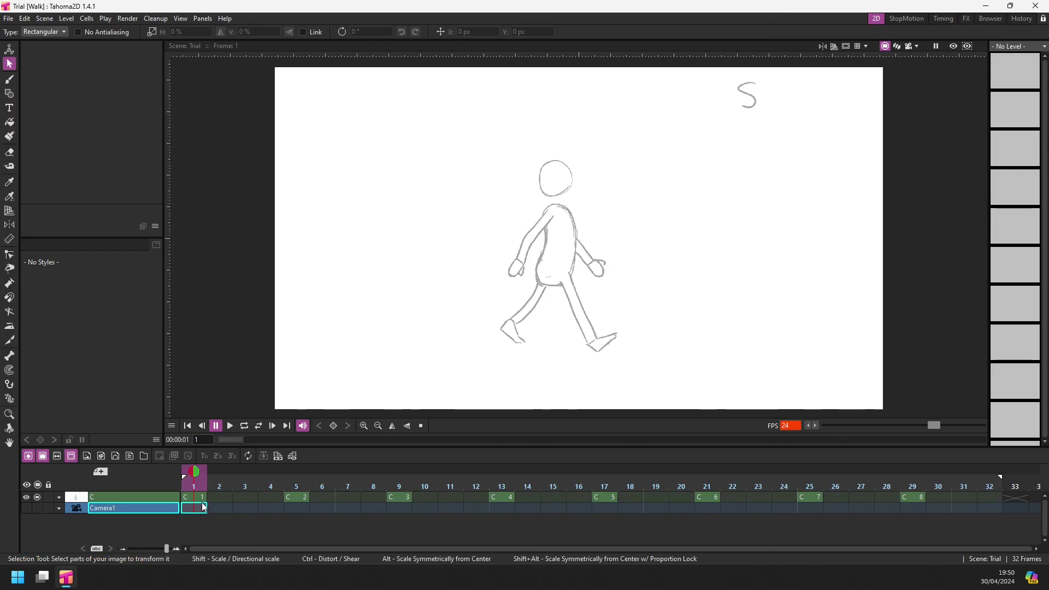
pyautogui.click(218, 497)
pyautogui.press('Right')
pyautogui.press('Right')
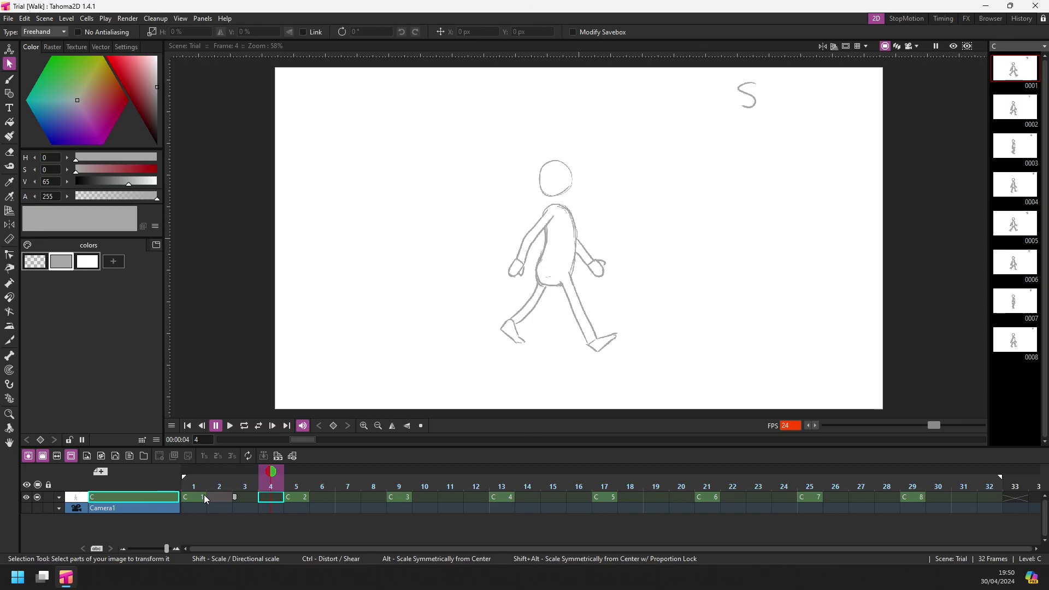
pyautogui.press('Left')
pyautogui.press('Left')
pyautogui.press('Left')
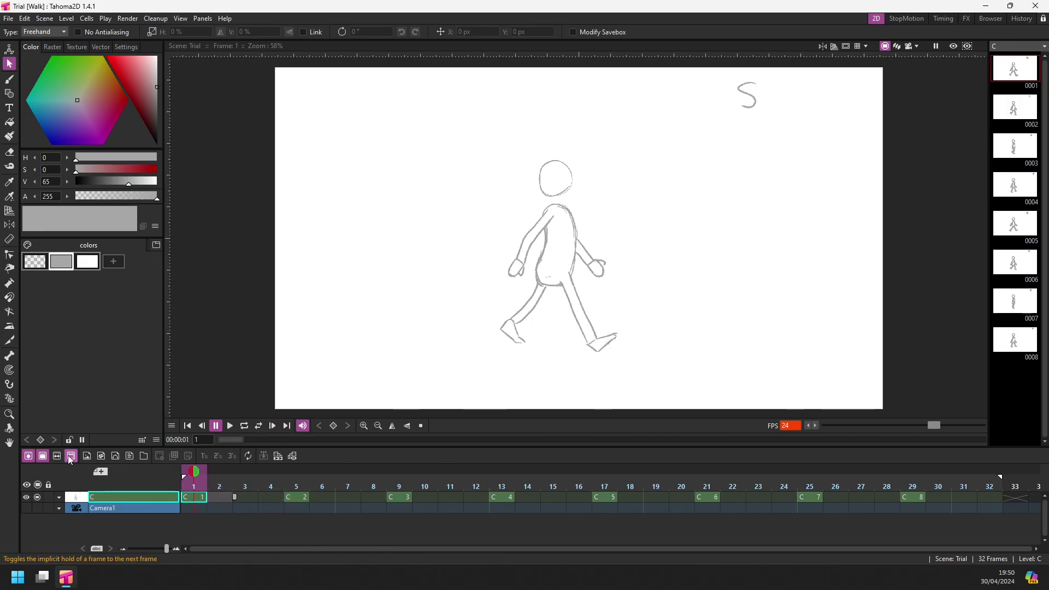
# Step: Turn Implicit Hold off and inspect the stop-frame crosses at frames 2, 6 and 10
pyautogui.click(70, 460)
pyautogui.click(215, 498)
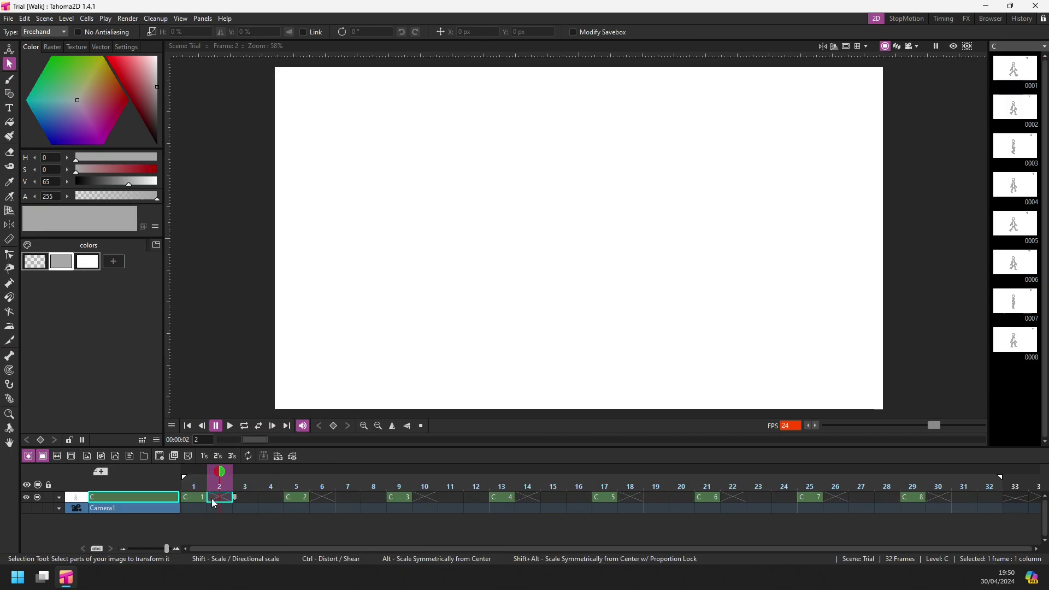
pyautogui.press('Right')
pyautogui.press('Right')
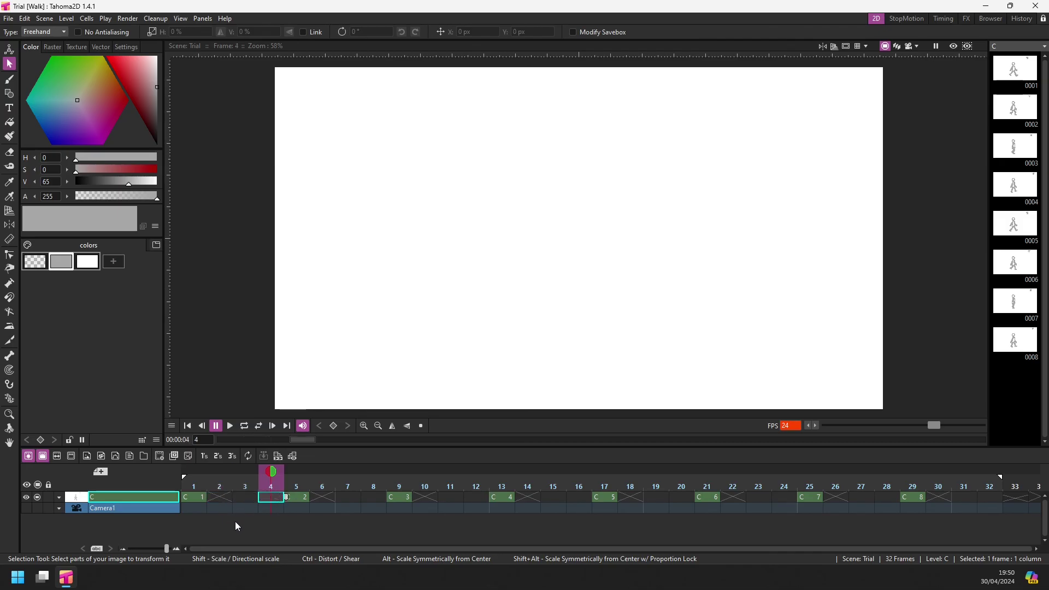
pyautogui.press('Left')
pyautogui.press('Left')
pyautogui.press('Left')
pyautogui.press('Right')
pyautogui.press('Right')
pyautogui.press('Right')
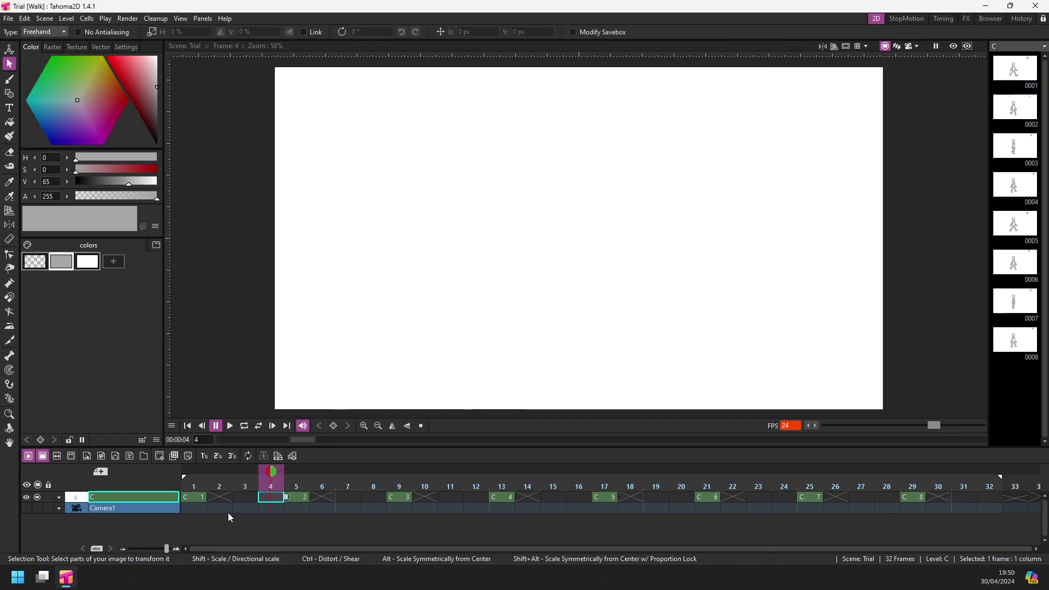
pyautogui.click(217, 497)
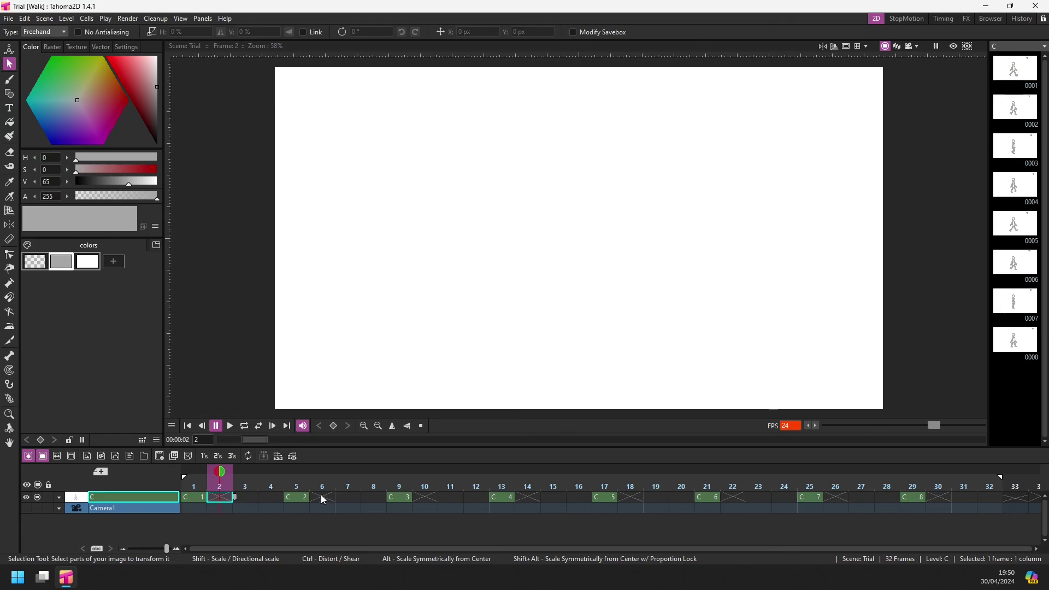
pyautogui.click(321, 495)
pyautogui.click(433, 499)
# Step: Extend C1's hold by one frame as a trial, then undo it to keep 32 frames
pyautogui.click(200, 497)
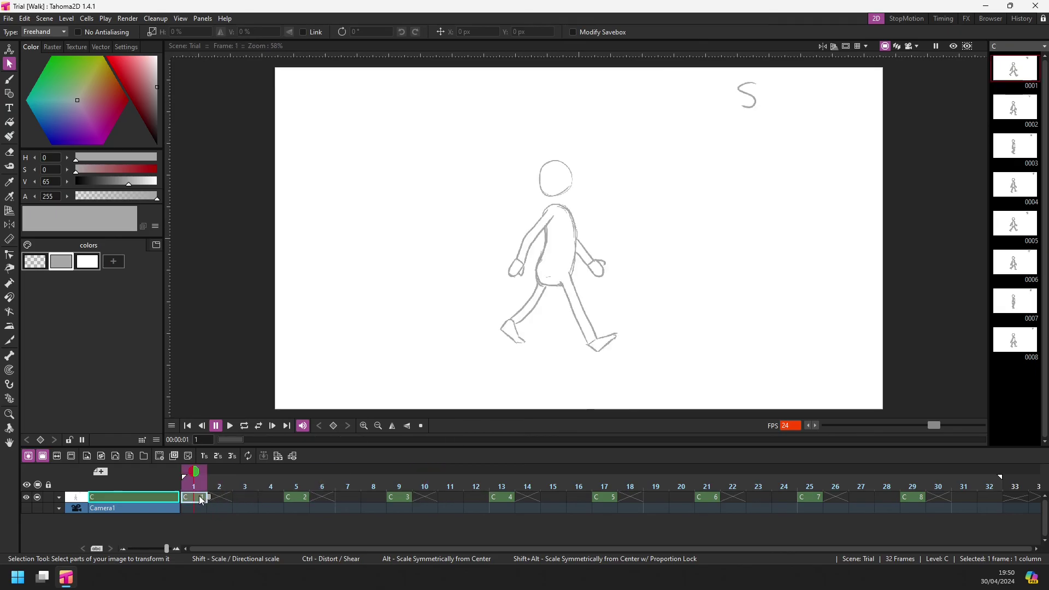
pyautogui.moveTo(210, 498); pyautogui.dragTo(244, 499)
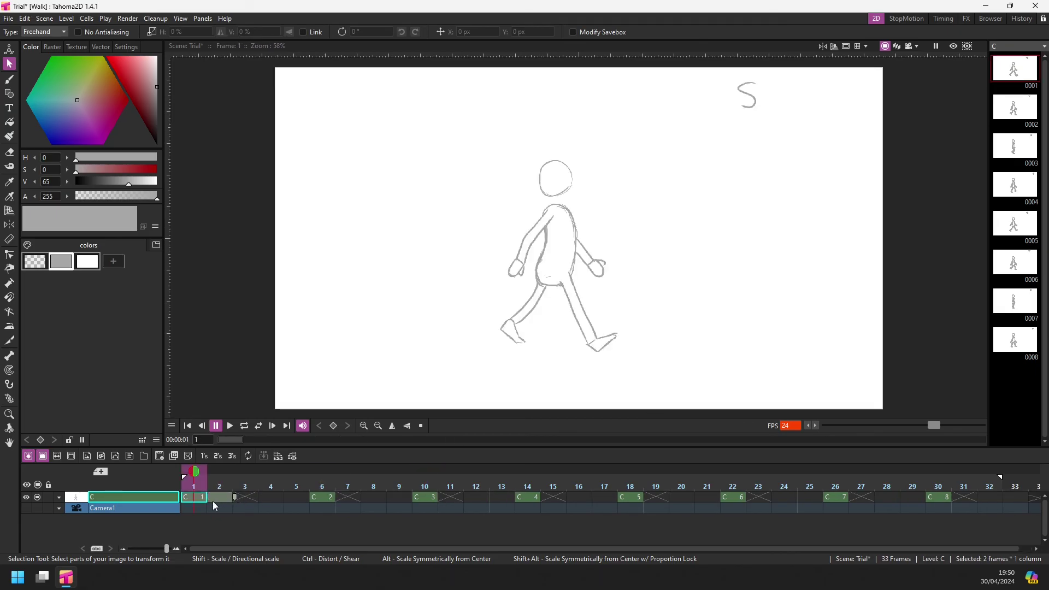
pyautogui.click(188, 510)
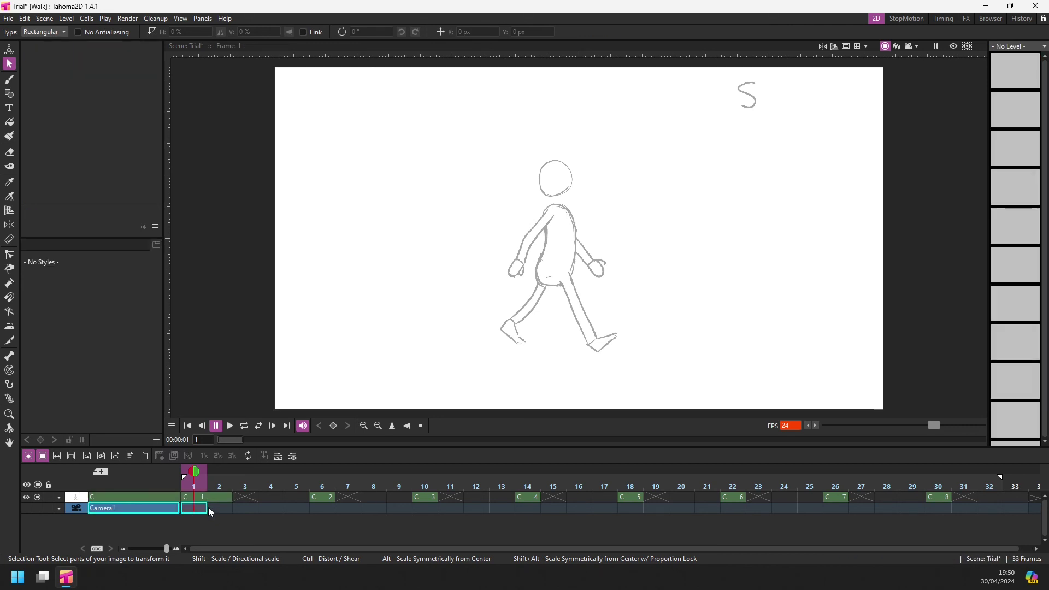
pyautogui.hotkey('ctrl', 'z')
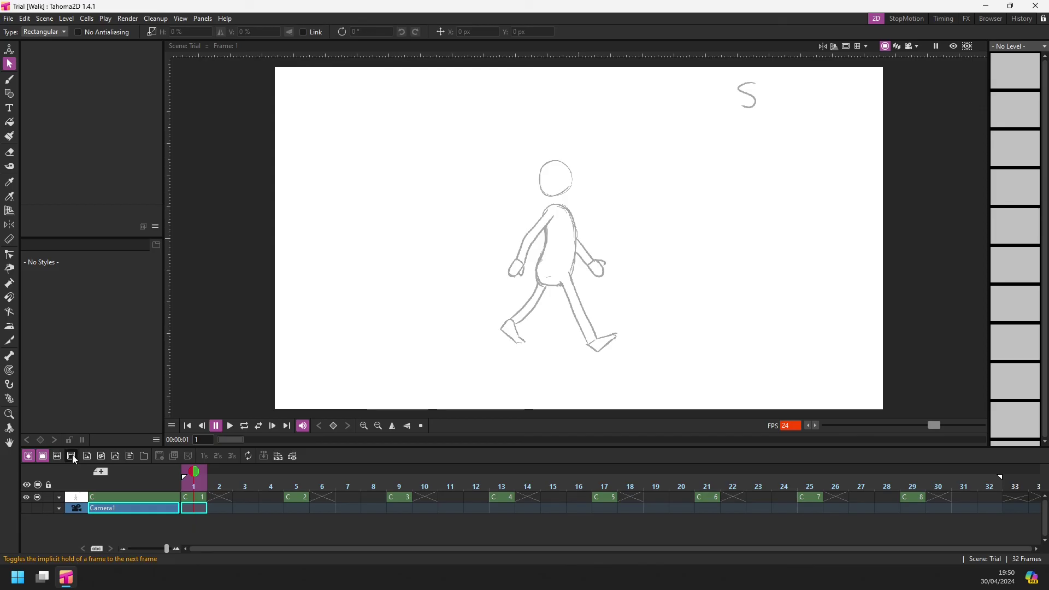
# Step: Re-enable Implicit Hold and loop-play the 32-frame walk cycle
pyautogui.click(72, 455)
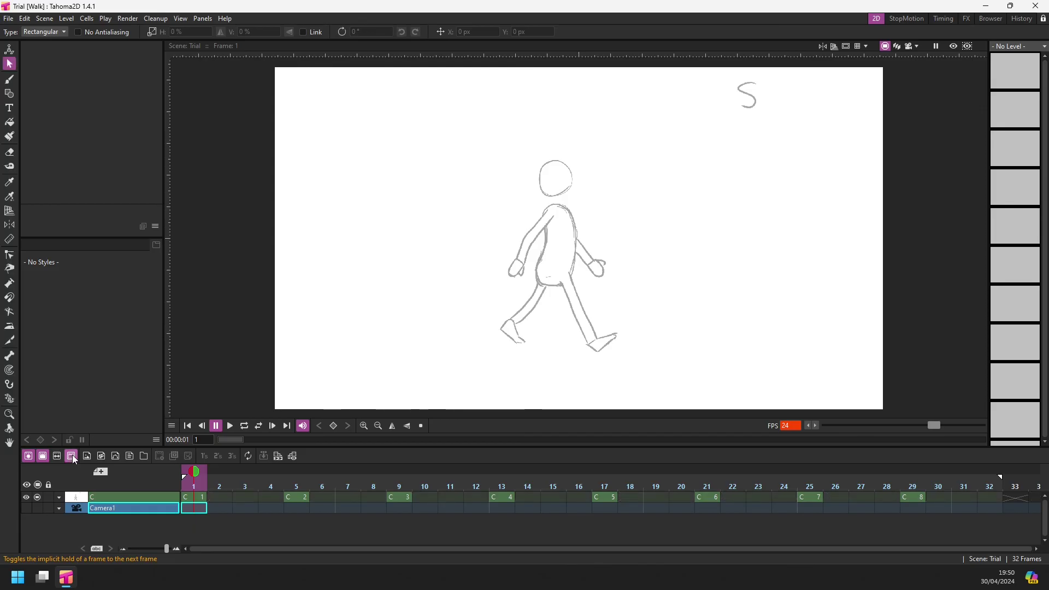
pyautogui.click(244, 425)
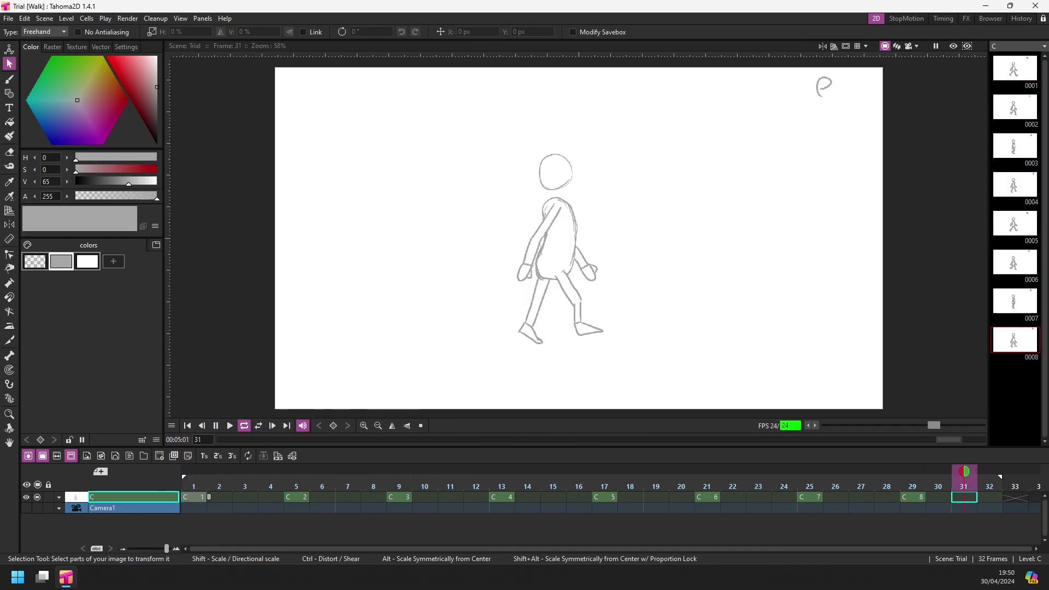